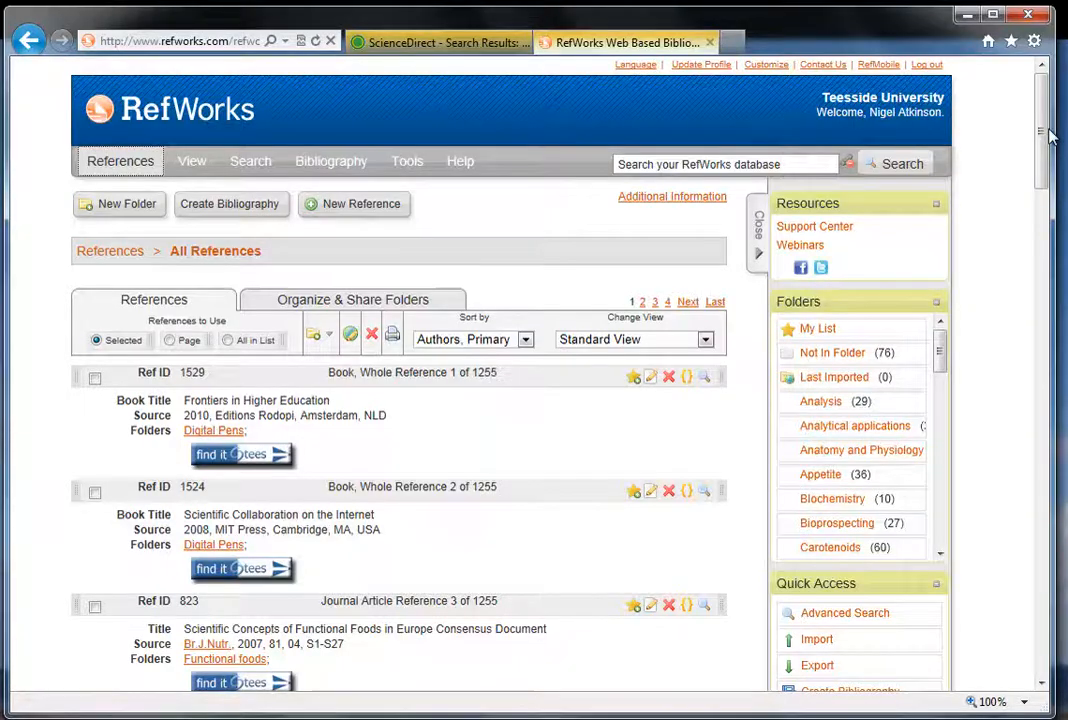
Step: Review the list of all references and look through the available sort orders
scroll(1043, 167, "down", 6)
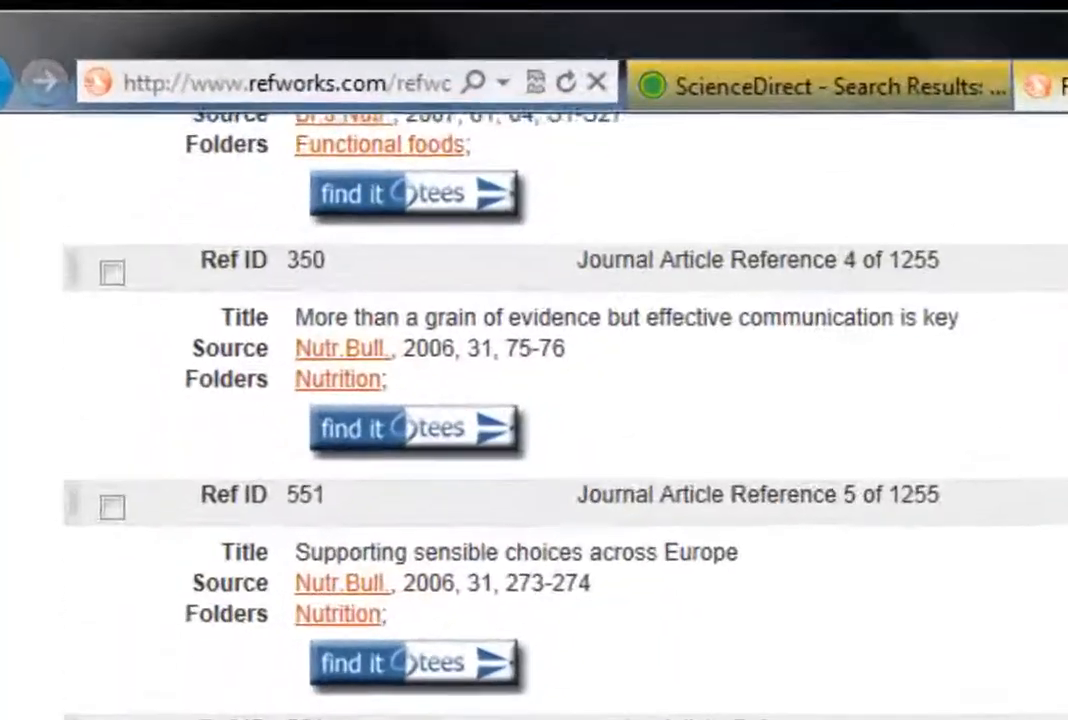
scroll(534, 420, "down", 12)
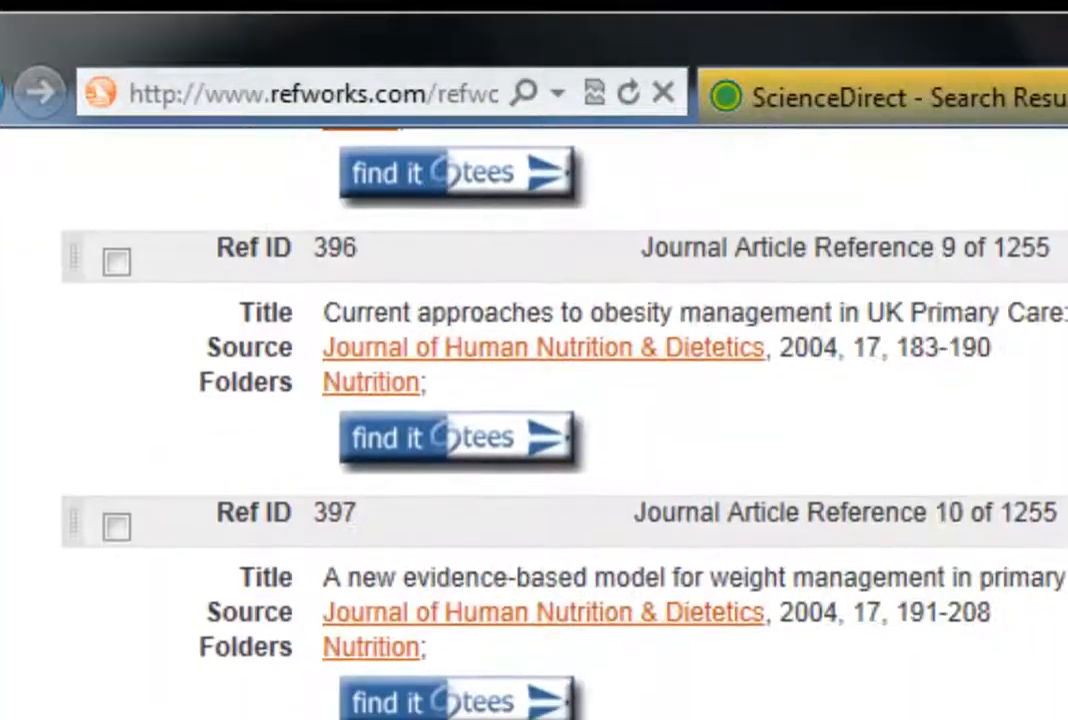
scroll(534, 420, "down", 1)
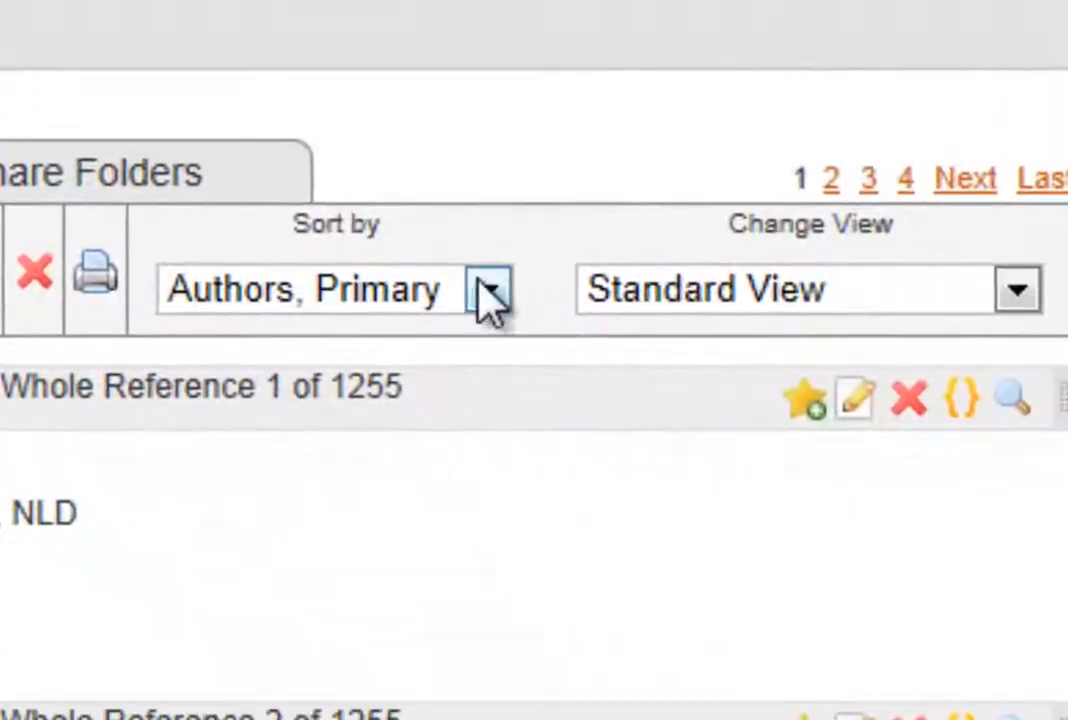
left_click(492, 290)
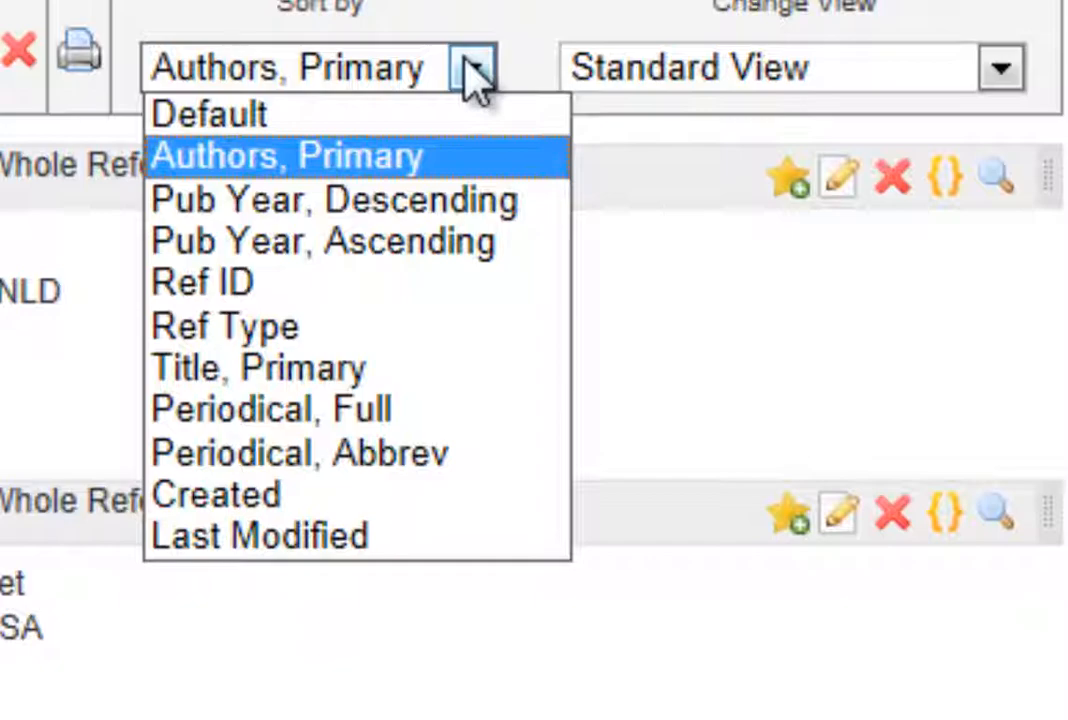
left_click(577, 1)
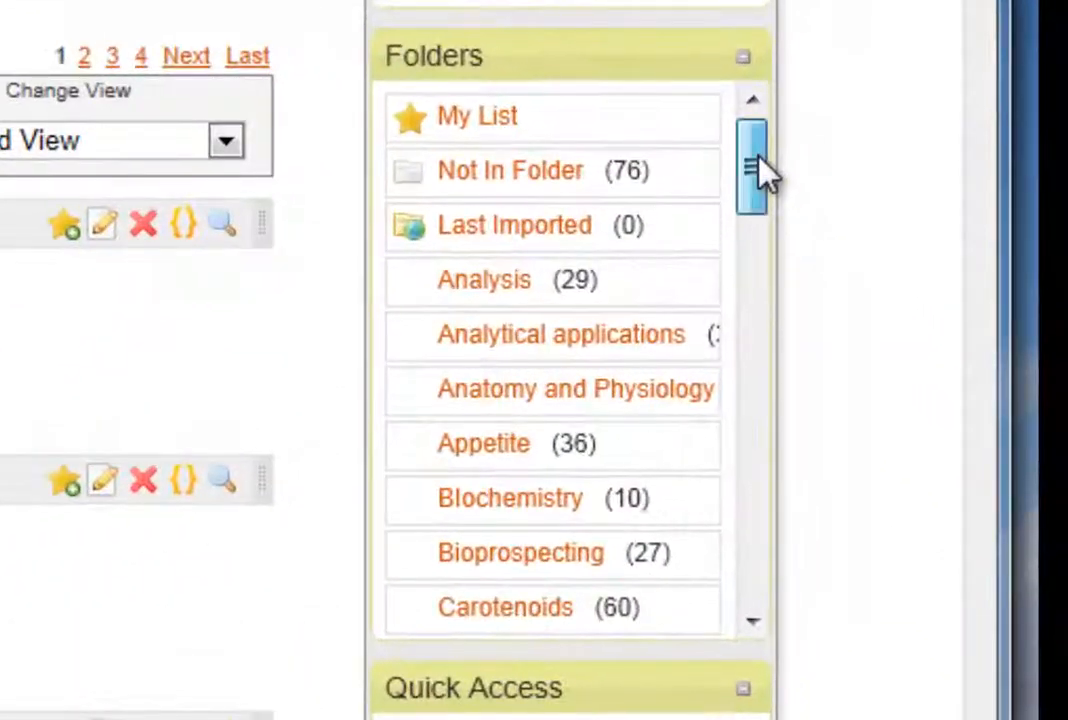
Step: Open the Digital Pens folder and look through the references it contains
left_click_drag(776, 176, 768, 267)
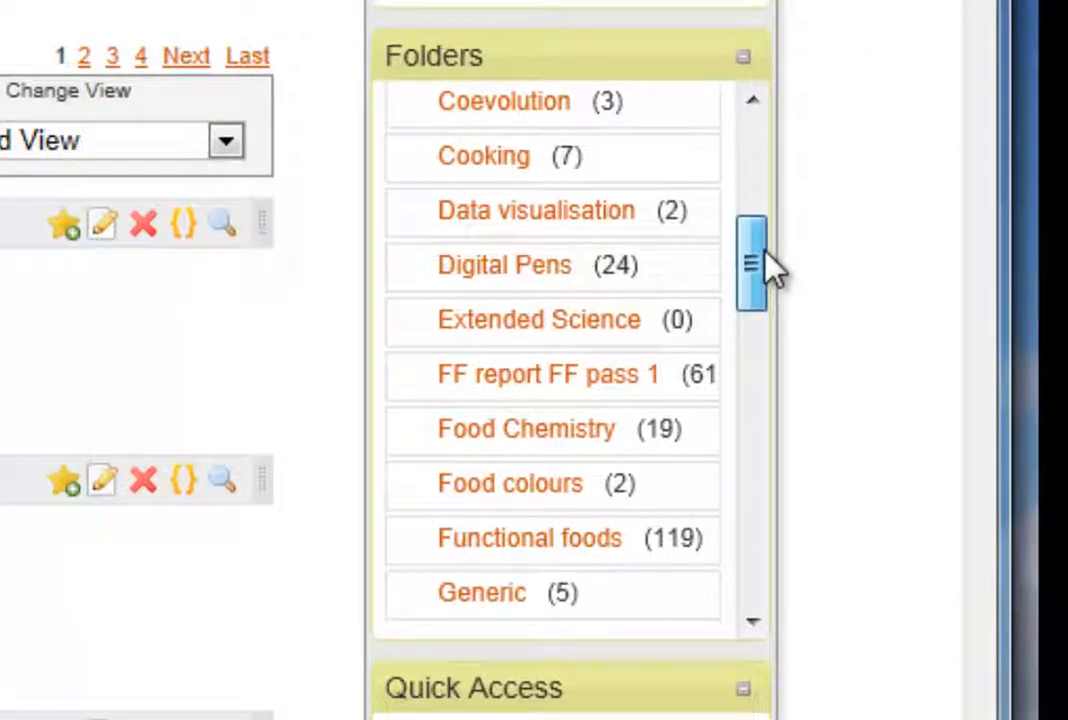
left_click(520, 285)
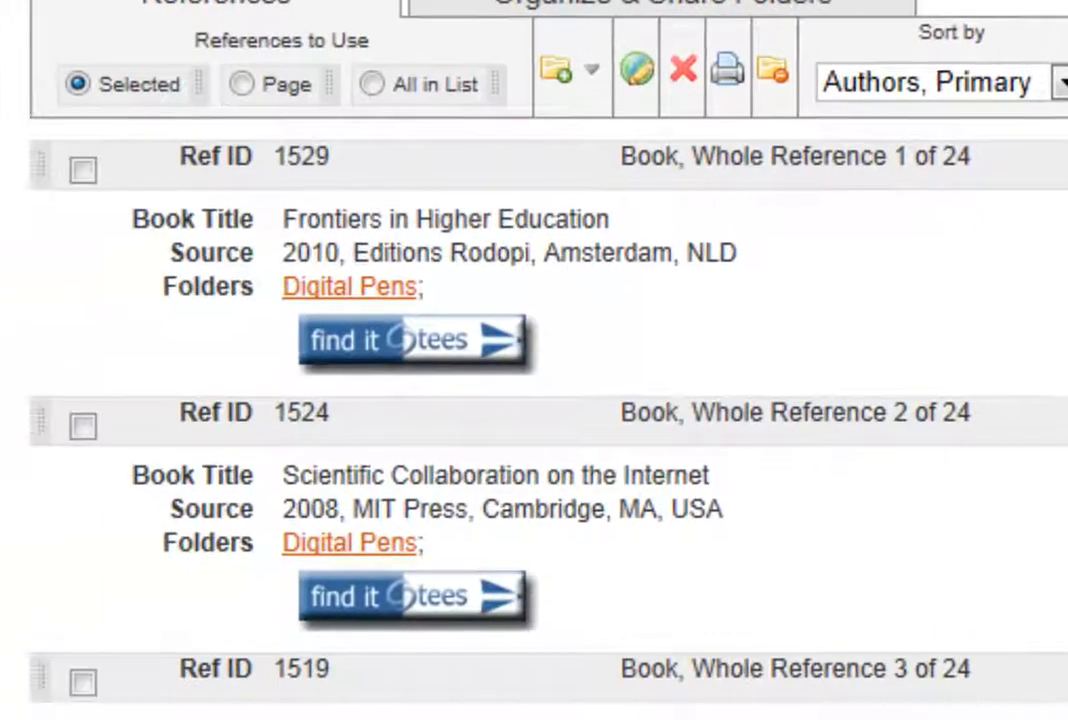
scroll(1056, 381, "down", 5)
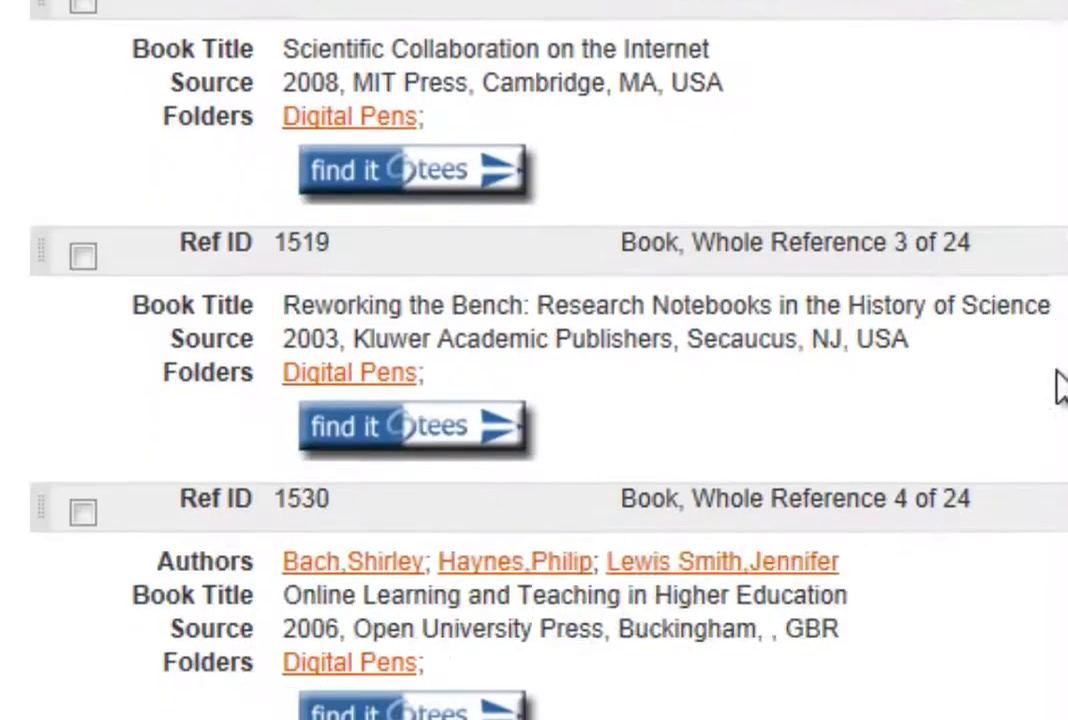
scroll(1056, 381, "down", 6)
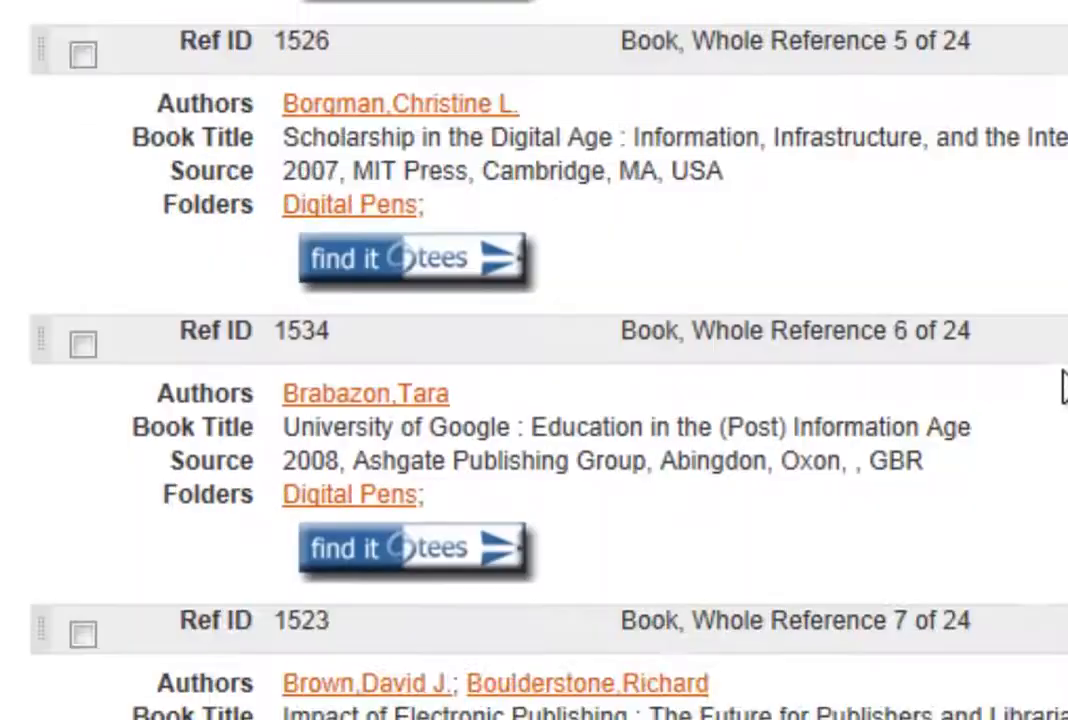
scroll(1060, 362, "down", 4)
scroll(1060, 362, "down", 4)
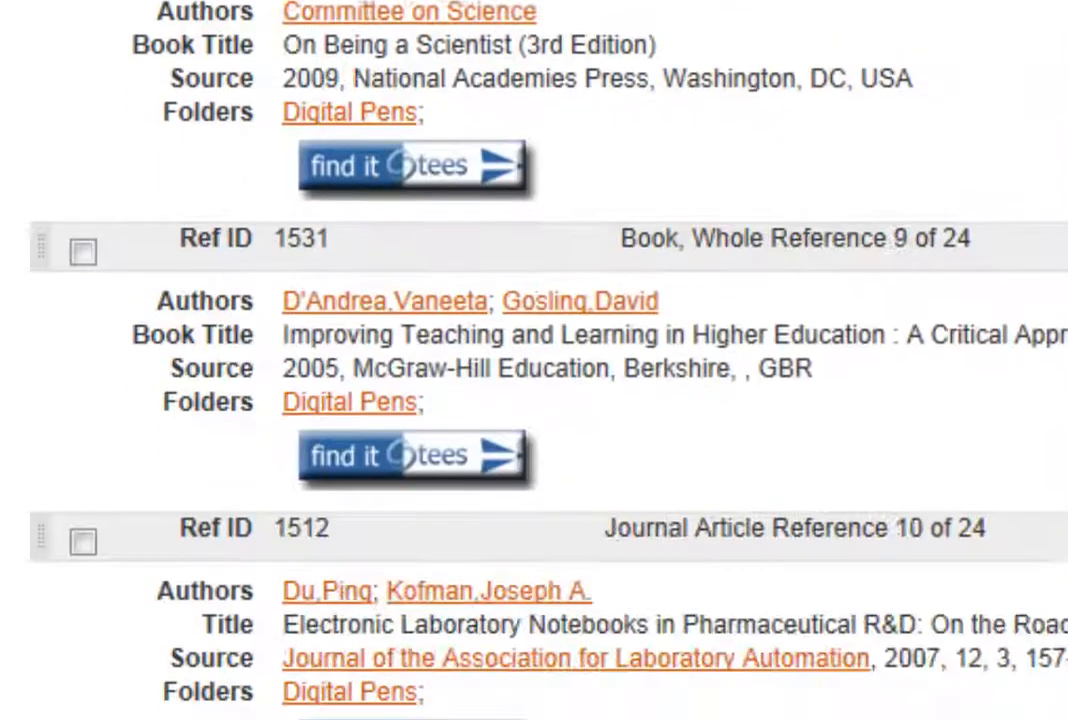
scroll(1060, 362, "up", 20)
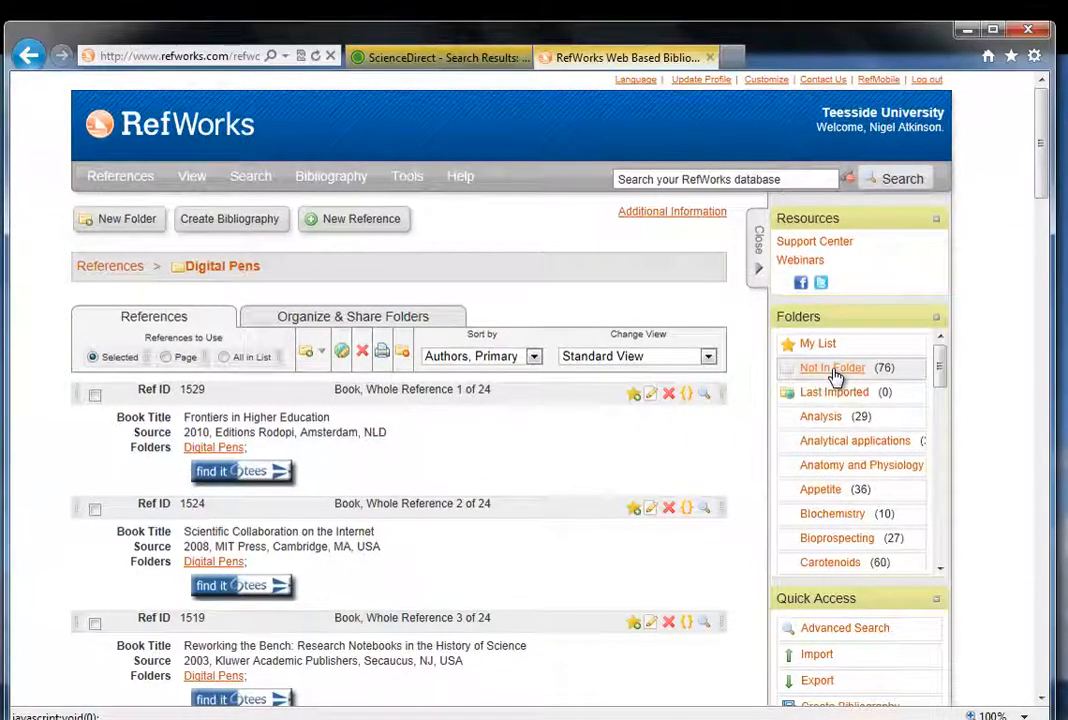
Step: View the references not in any folder, and bring up sharing for the Biochemistry folder without confirming it
left_click(834, 370)
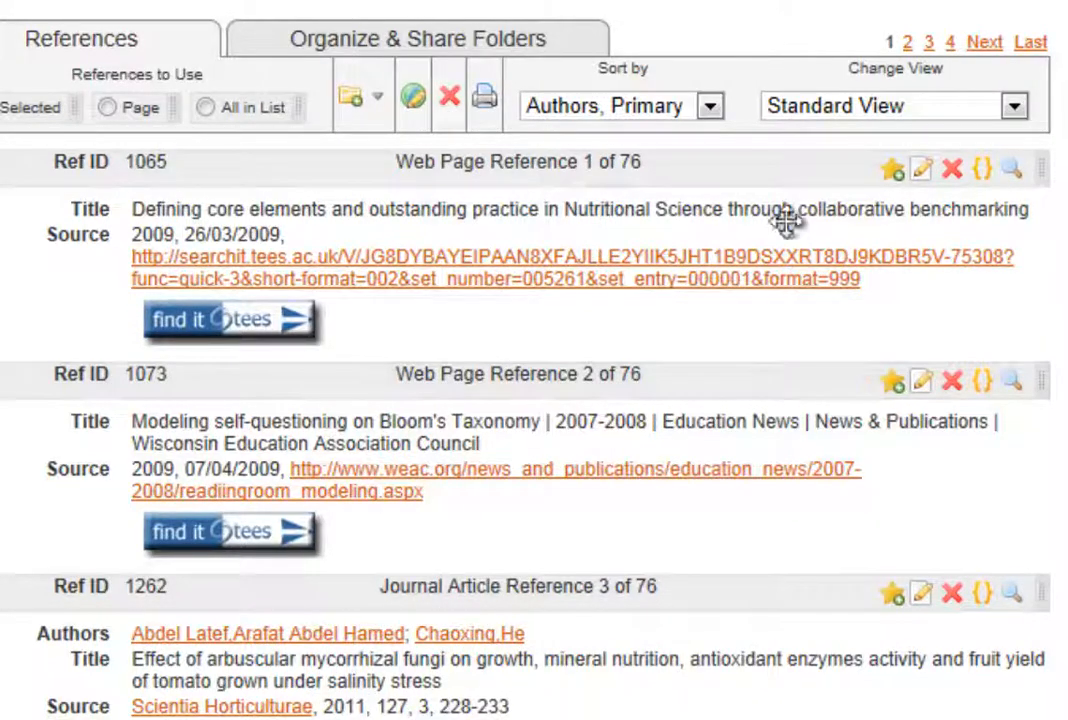
left_click(407, 47)
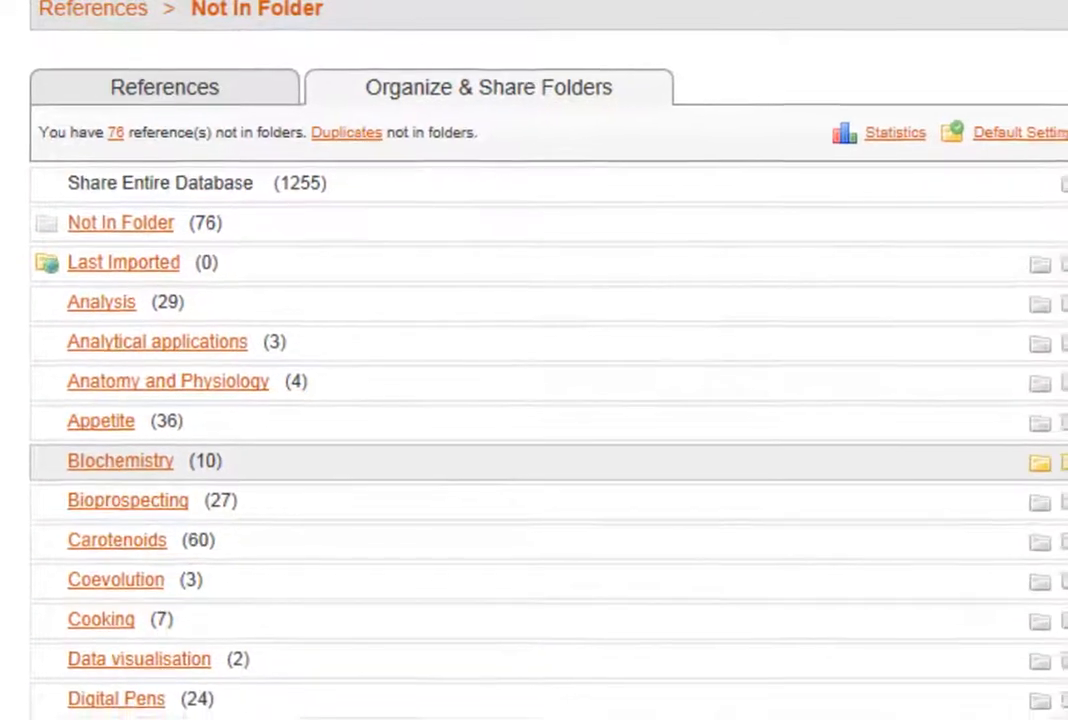
left_click(1020, 446)
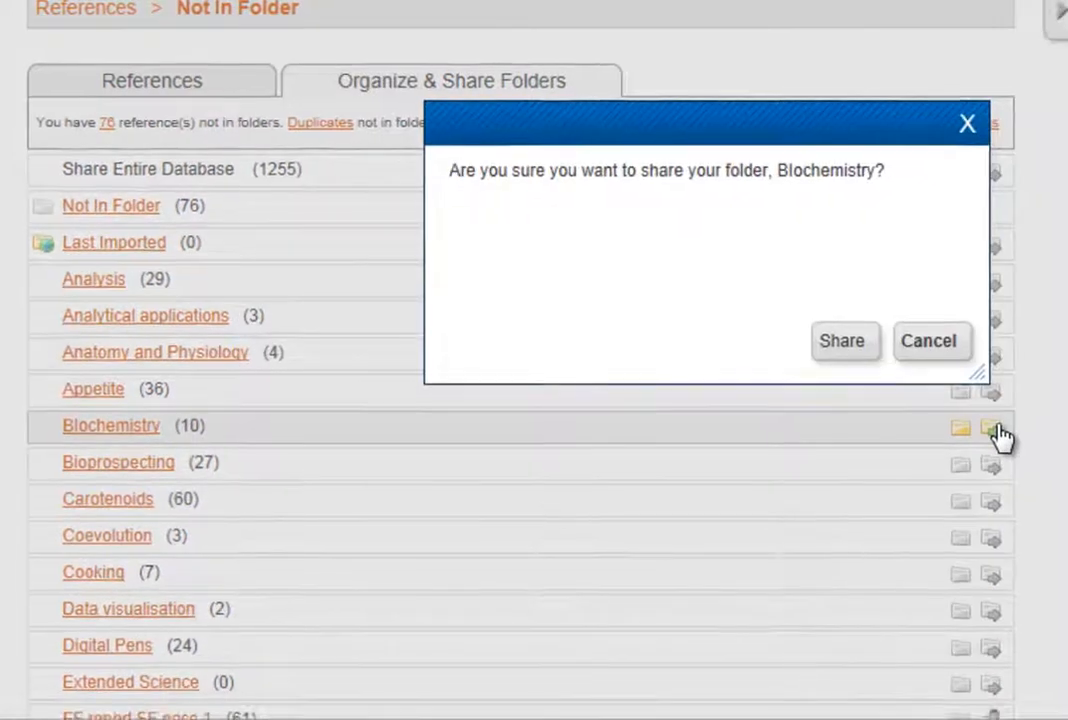
left_click(967, 124)
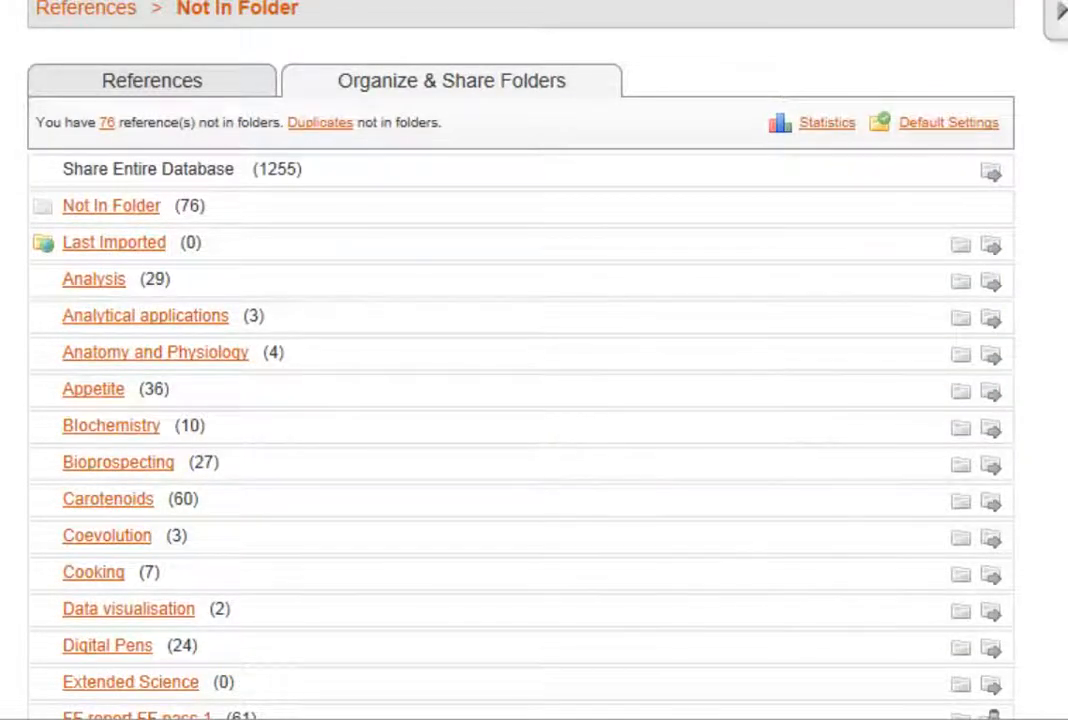
Step: Create a new folder named "Education" in the reference database
scroll(520, 400, "down", 3)
scroll(520, 400, "up", 1)
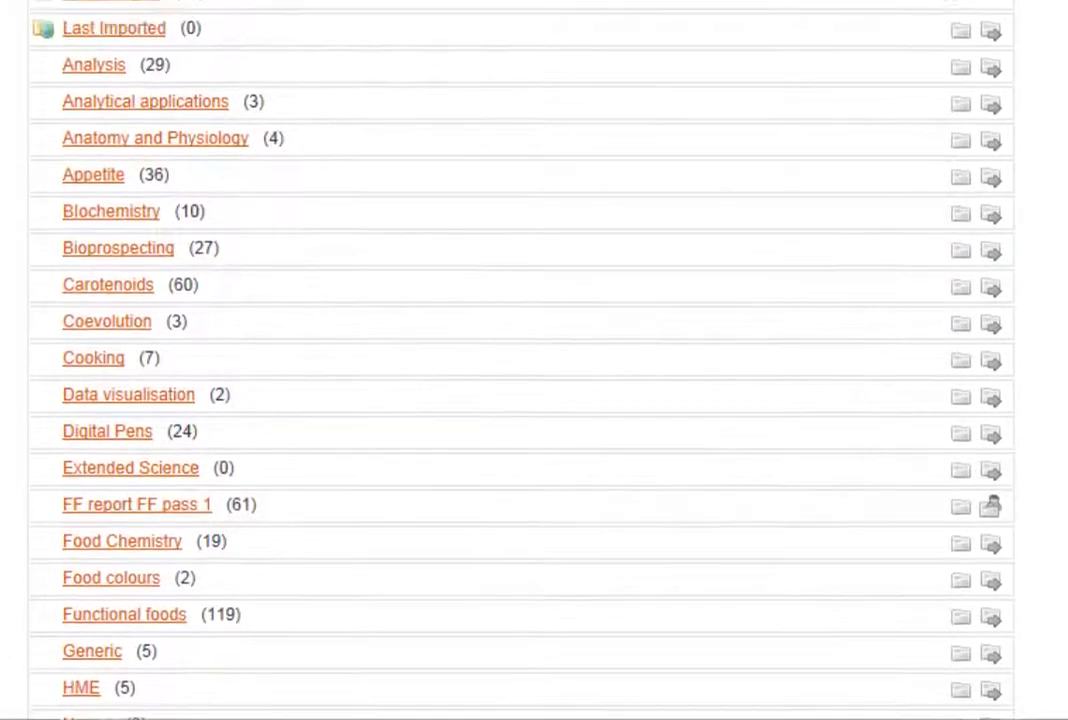
scroll(520, 400, "up", 2)
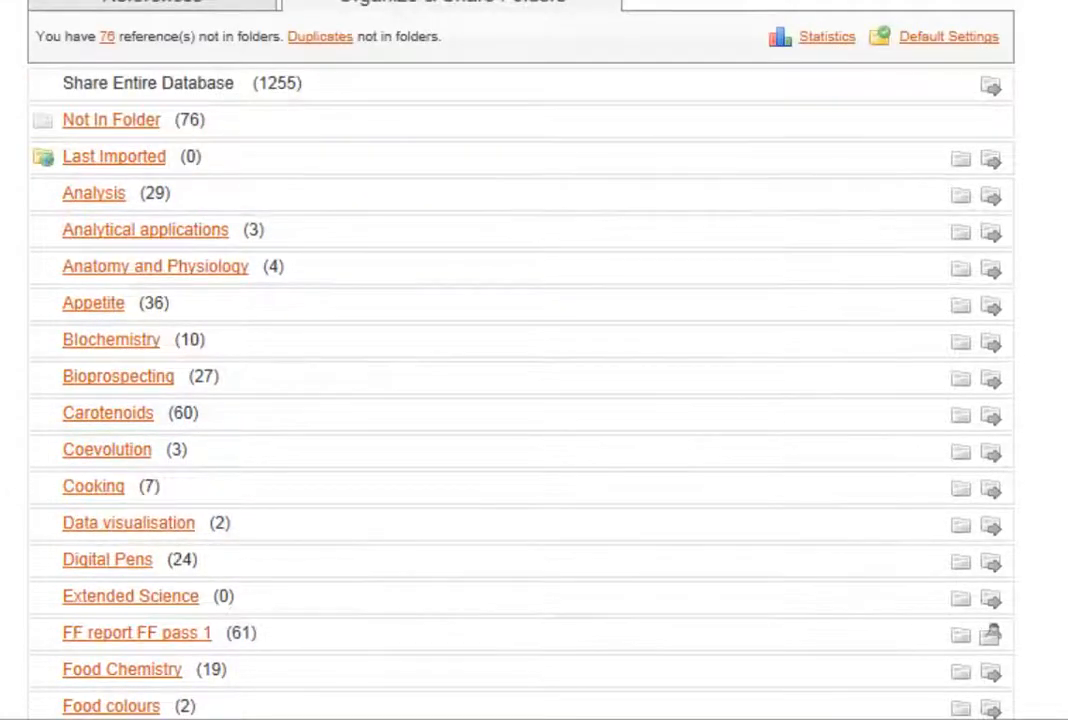
scroll(993, 633, "up", 2)
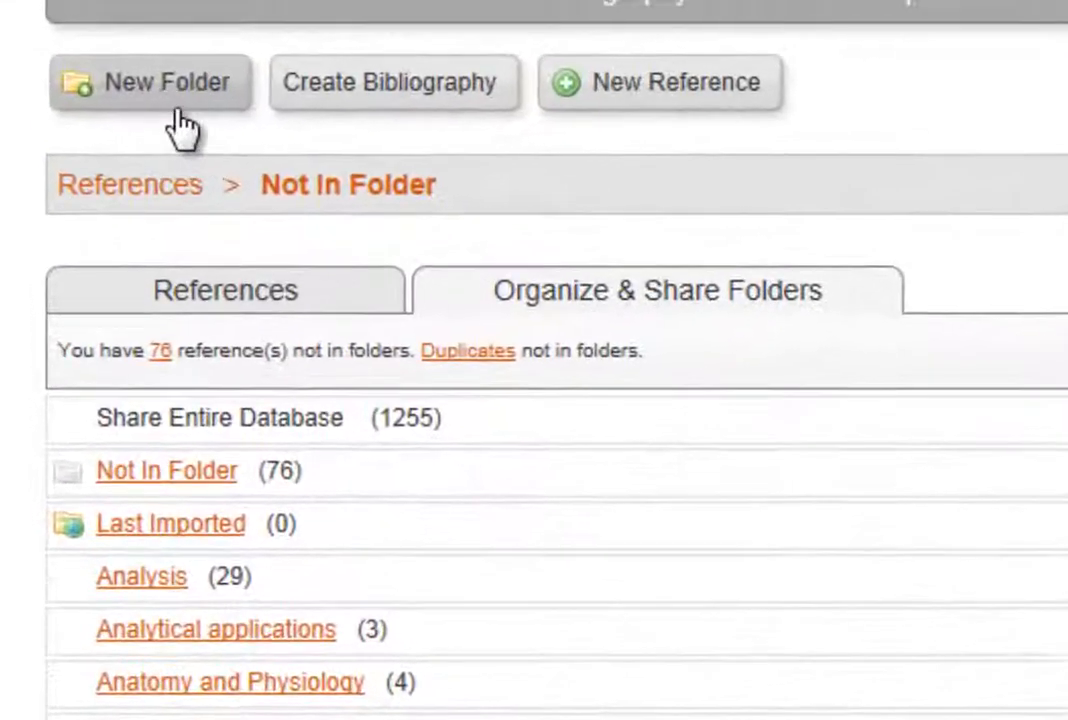
left_click(185, 105)
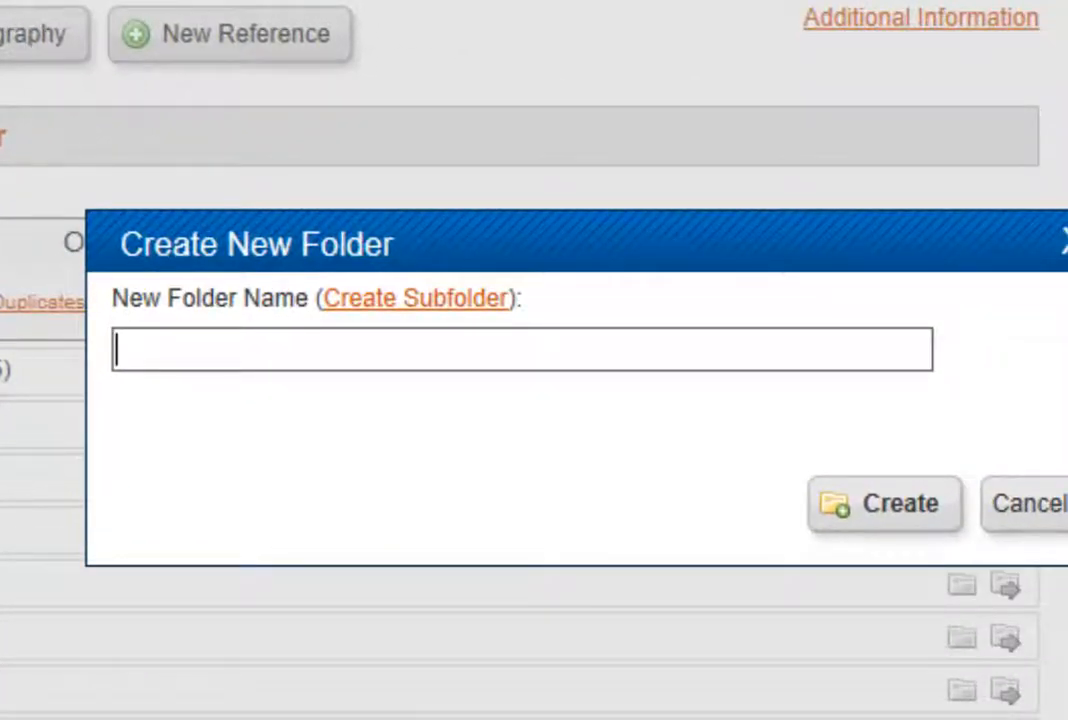
type("Edu")
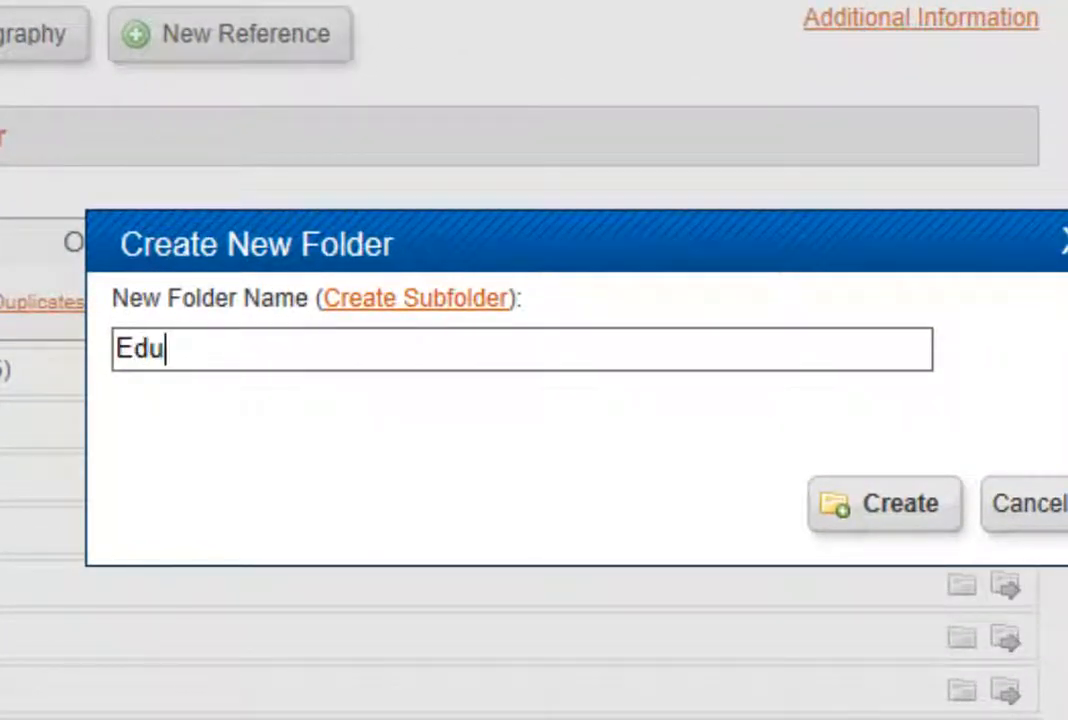
type("cation")
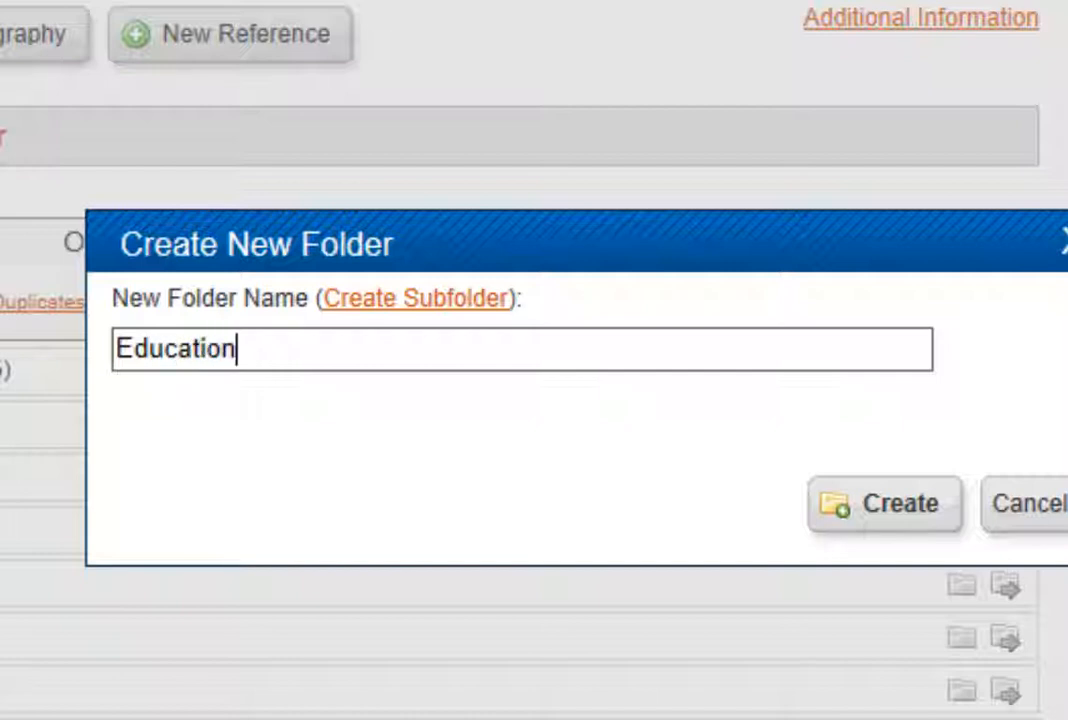
left_click(905, 505)
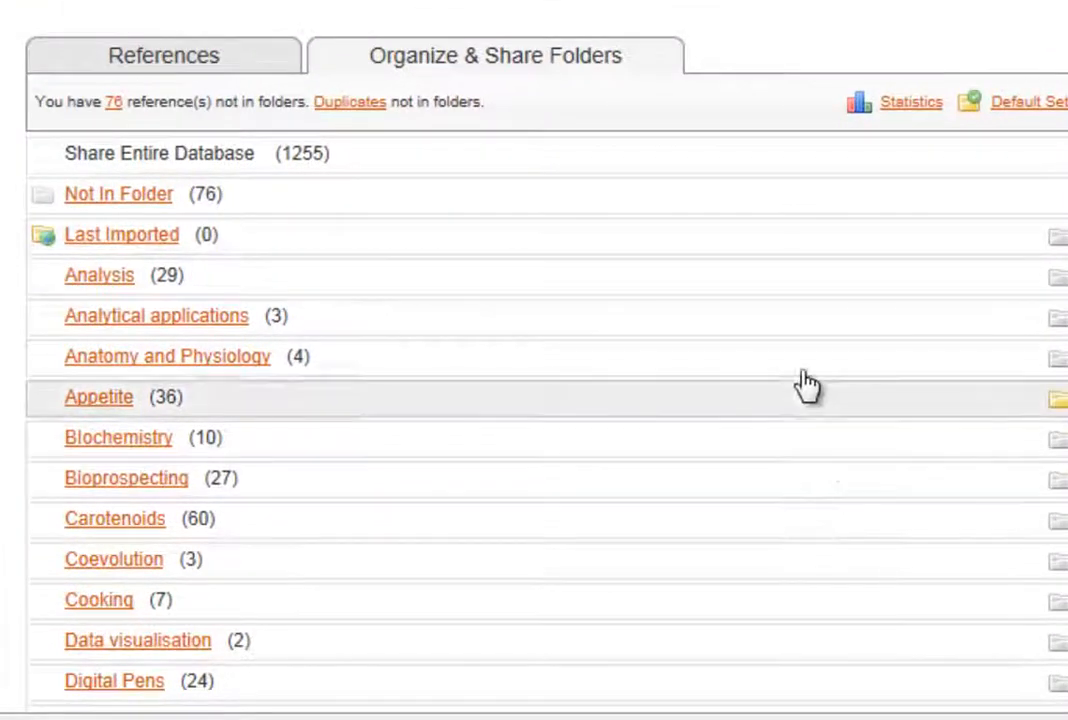
scroll(805, 386, "down", 3)
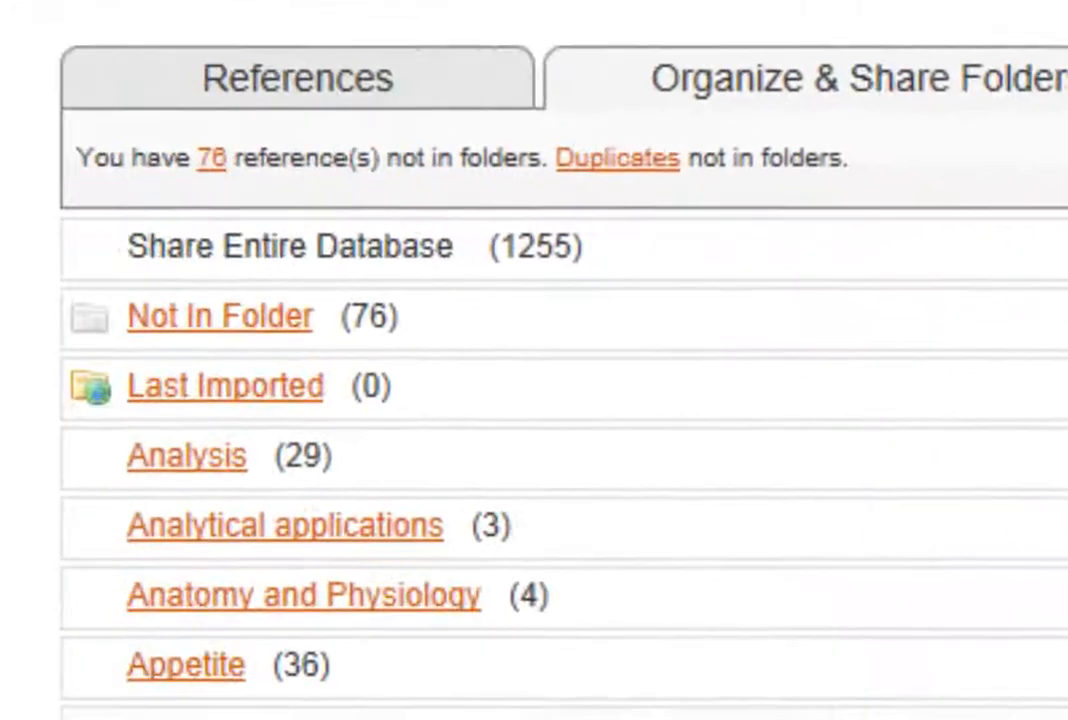
Step: Move reference 1065, on outstanding practice in Nutritional Science, from the unfiled references into the Education folder
left_click(740, 275)
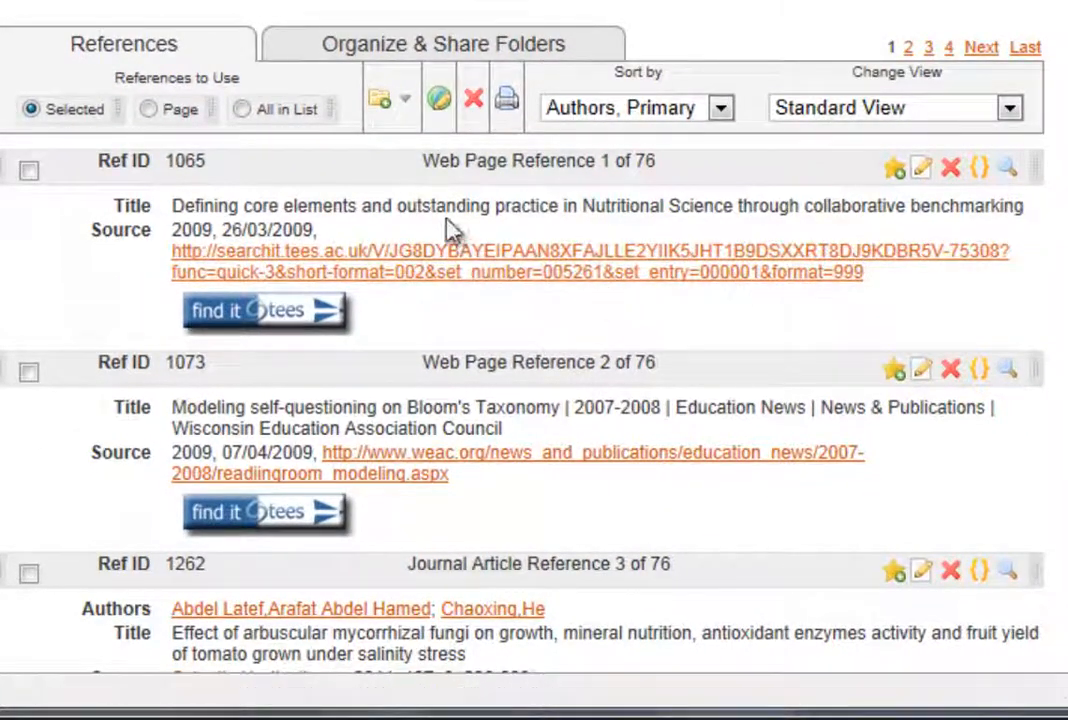
left_click(28, 170)
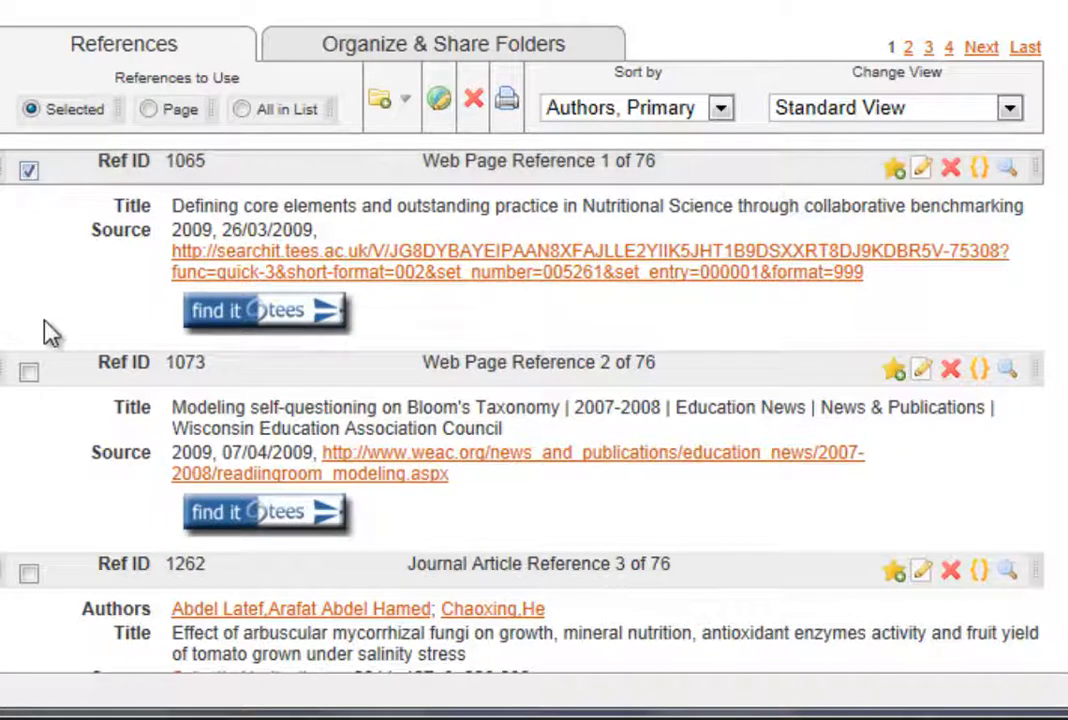
left_click(400, 100)
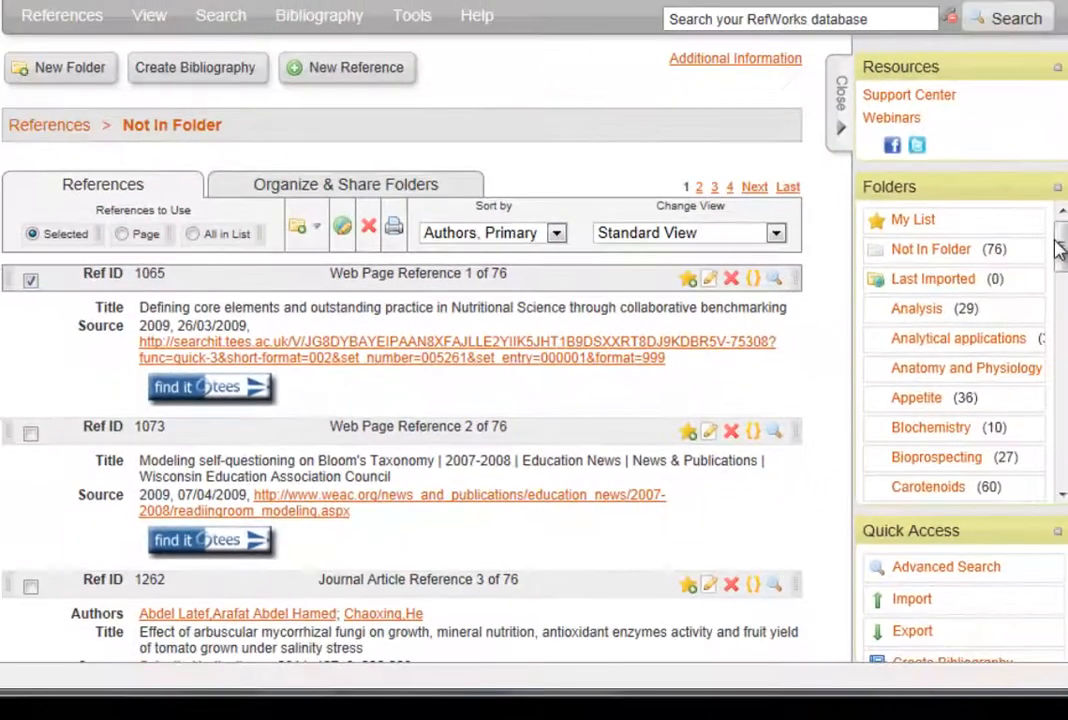
left_click_drag(1060, 250, 1062, 302)
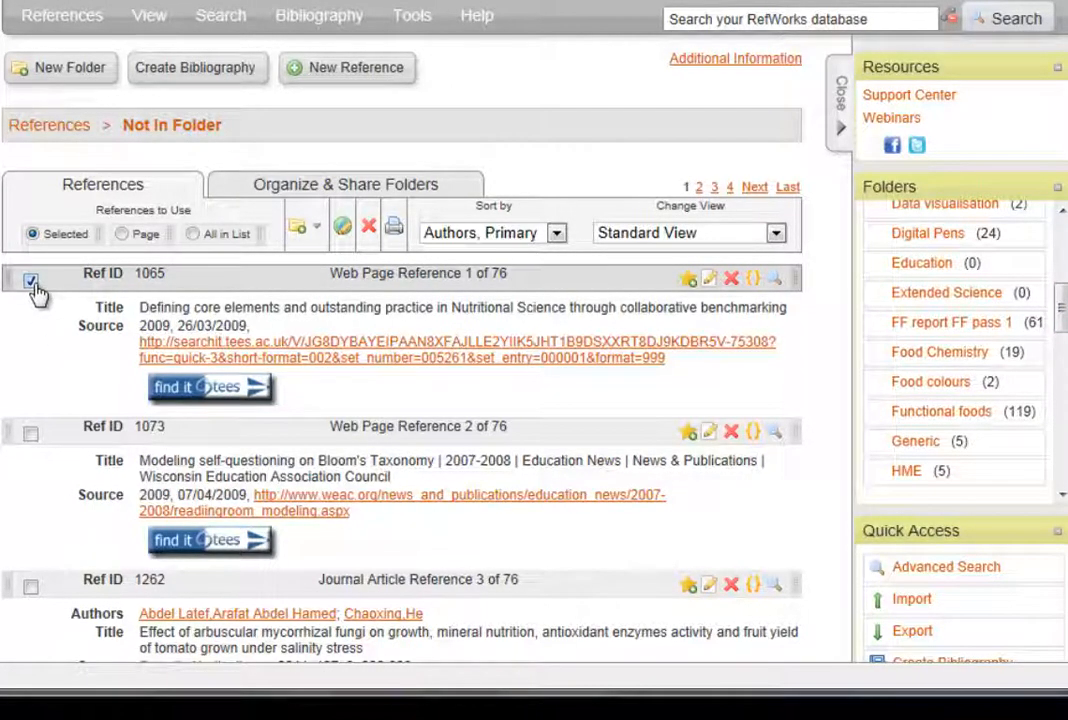
left_click_drag(37, 293, 920, 273)
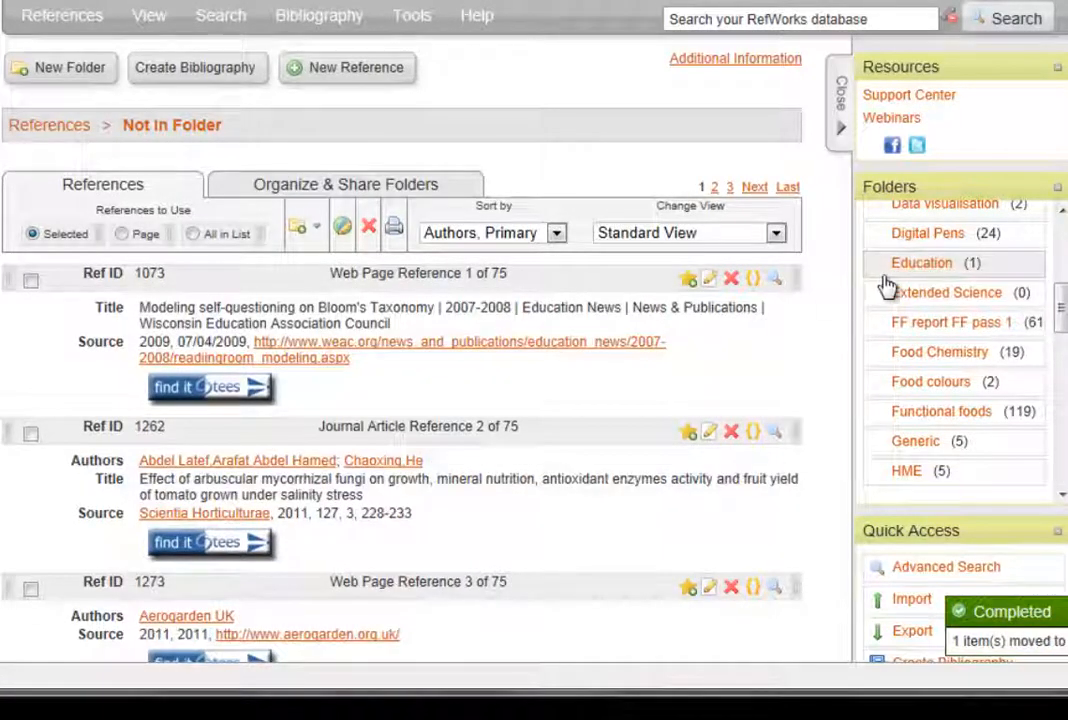
Step: Check the contents of the Education folder and select reference 1073 in the Not In Folder list
left_click(900, 268)
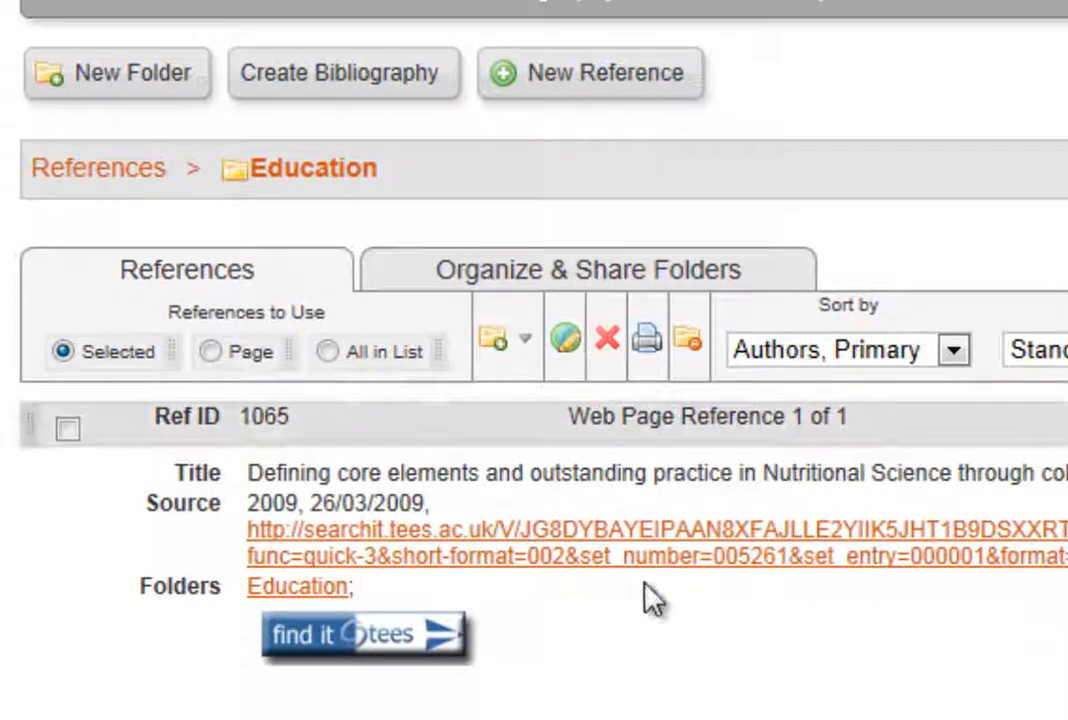
left_click(67, 425)
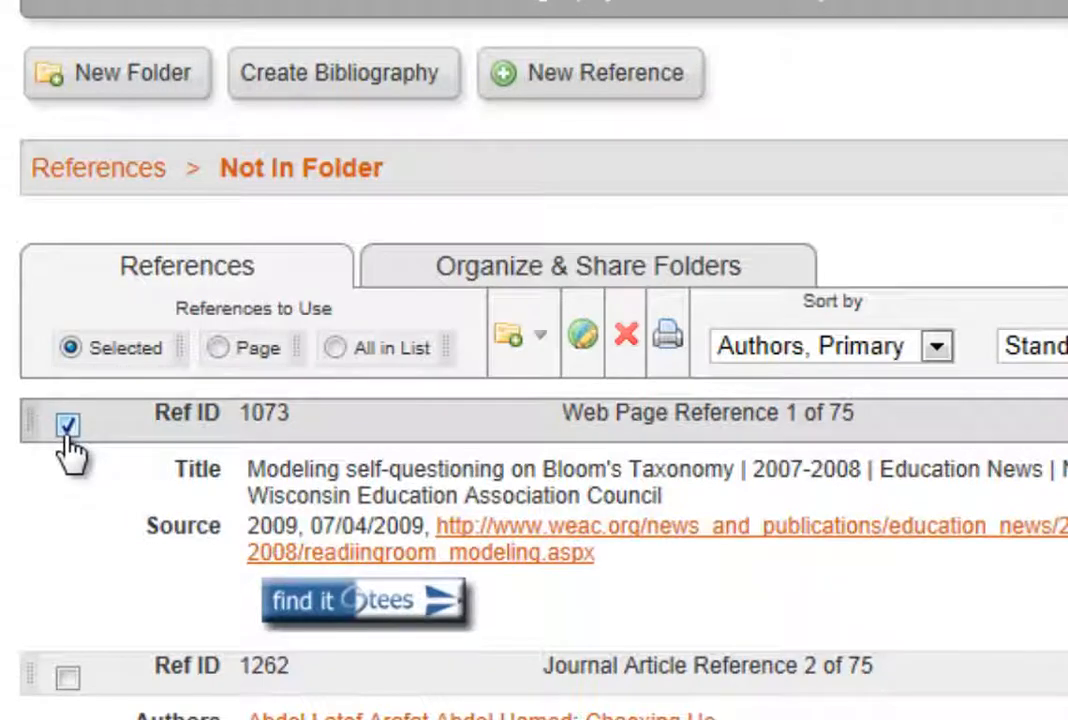
left_click_drag(70, 450, 485, 262)
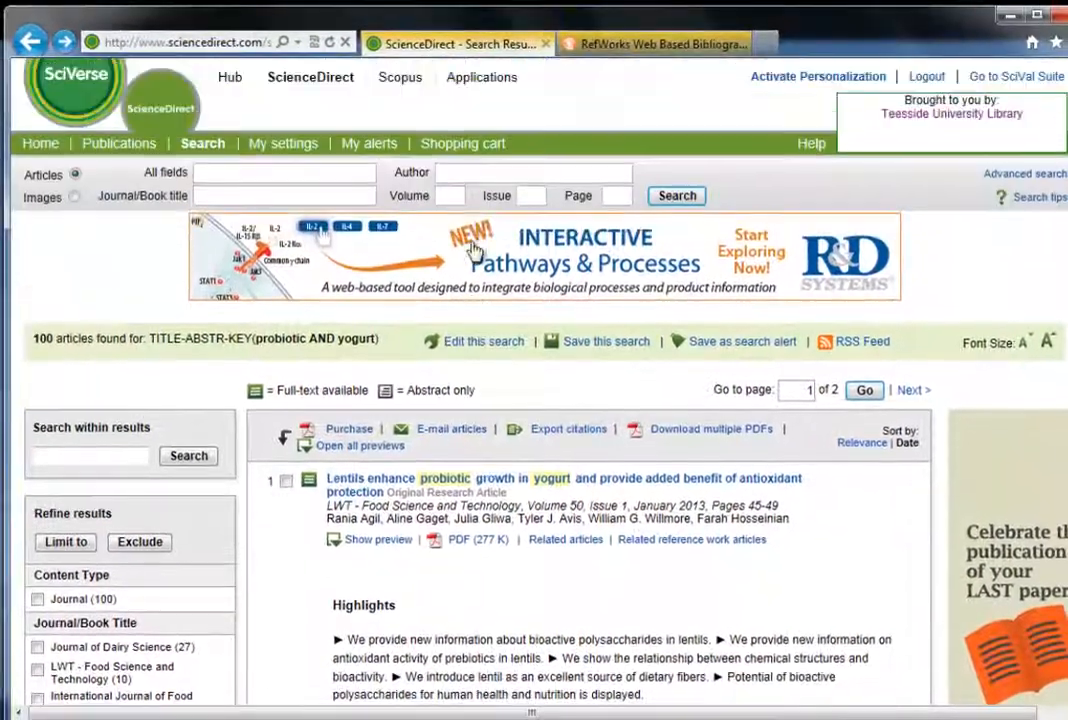
Step: Start a new ScienceDirect advanced search for "probiotic" that includes Journals but excludes All Books
left_click(620, 345)
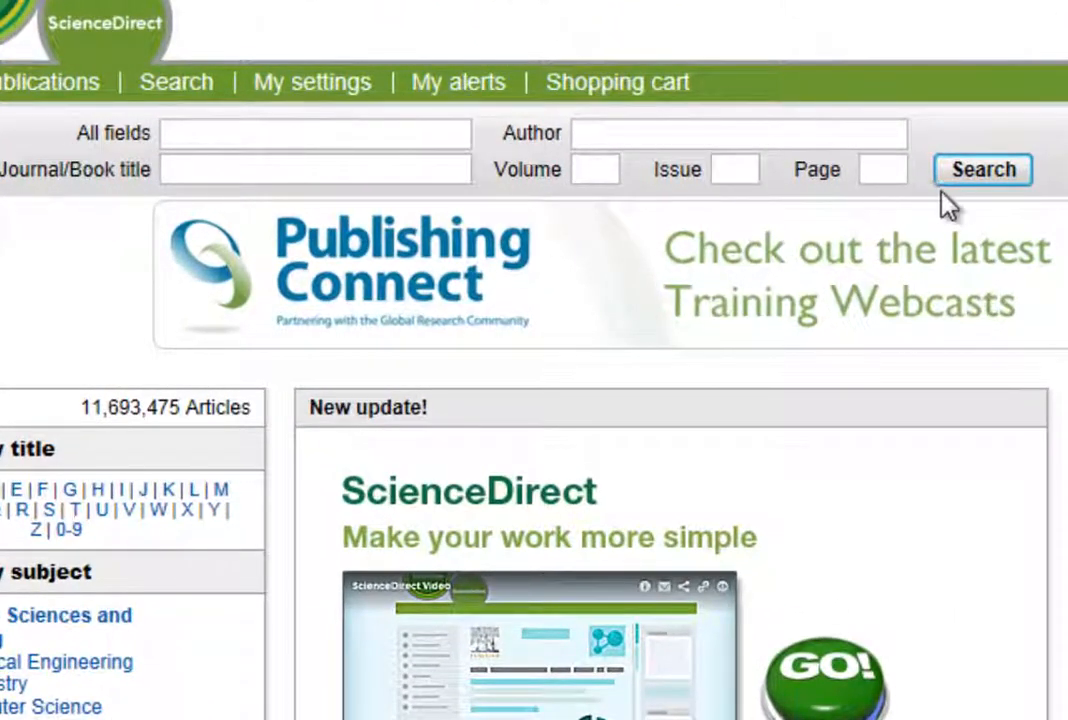
left_click(182, 100)
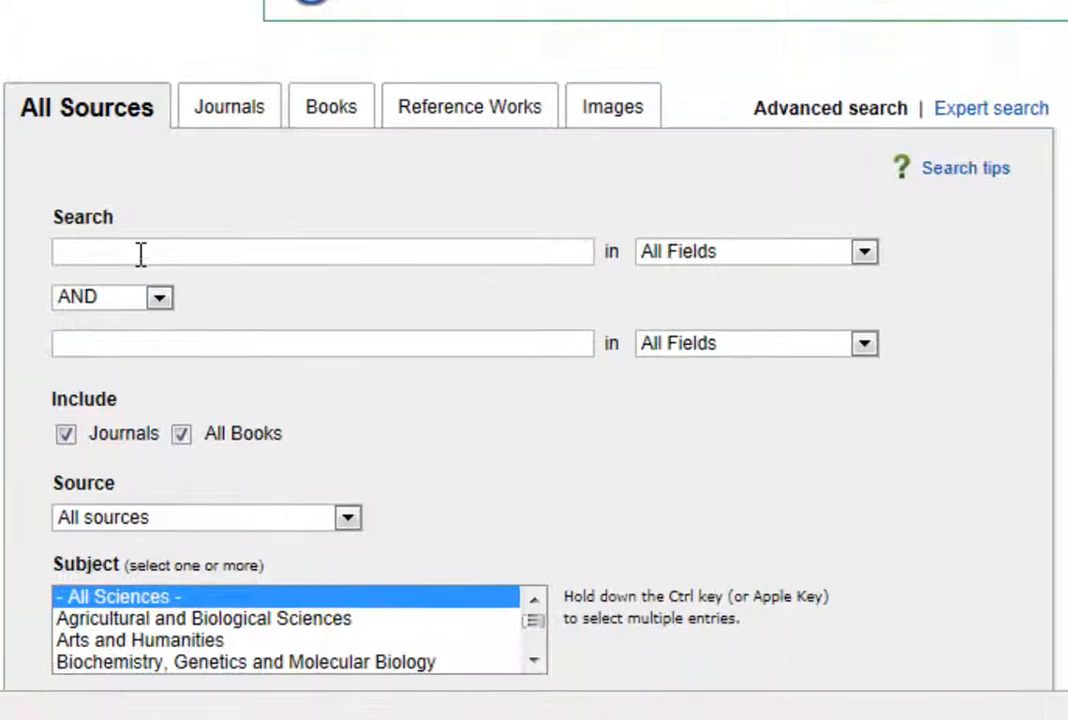
left_click(141, 254)
scroll(389, 303, "down", 3)
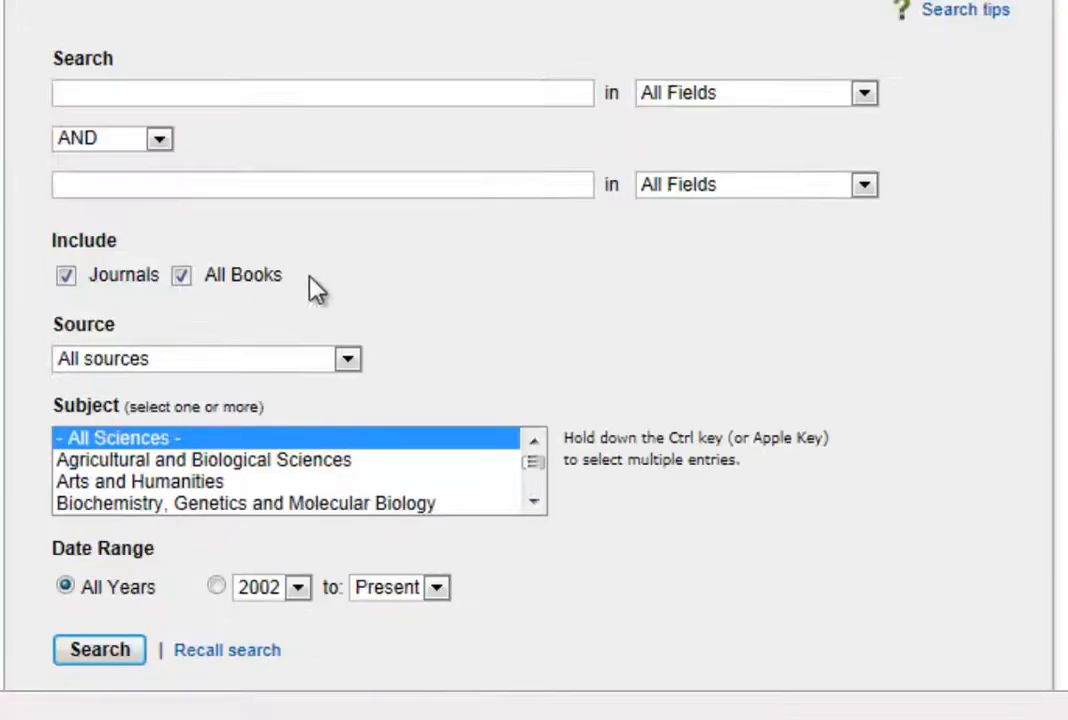
type("p")
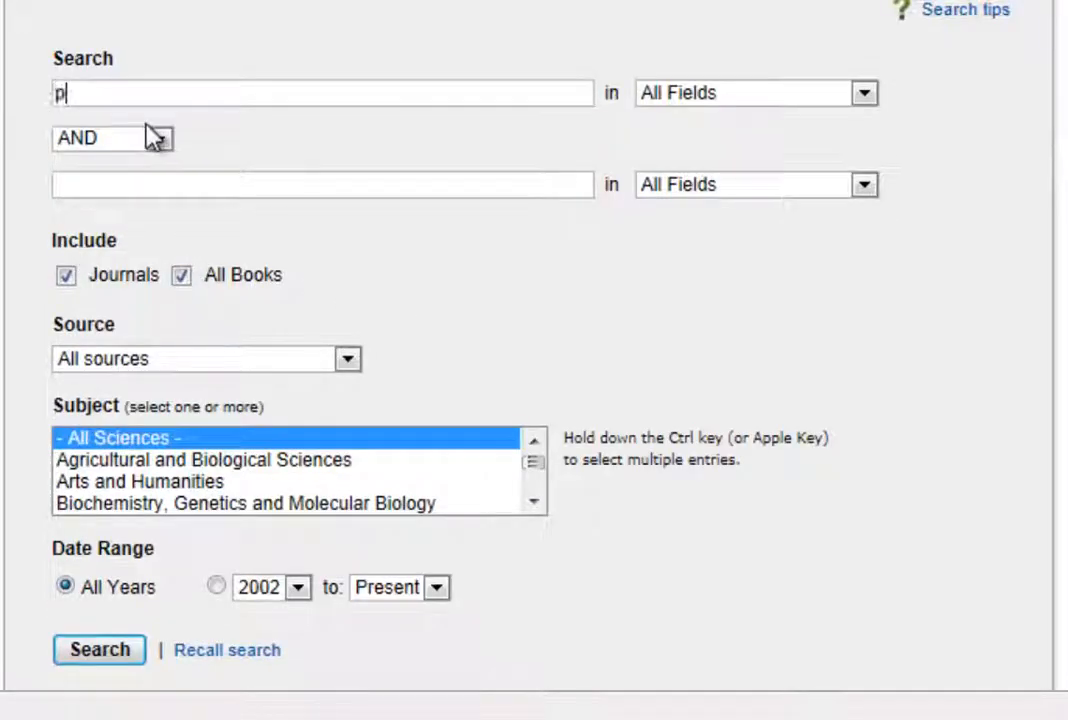
type("robiotic")
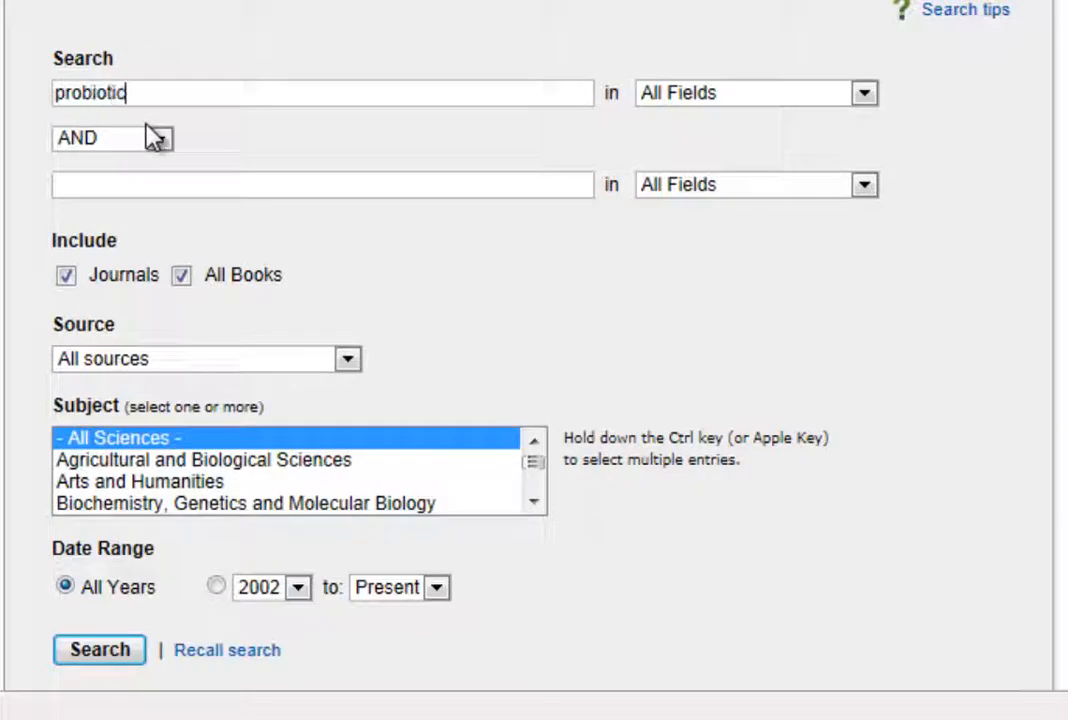
left_click(181, 279)
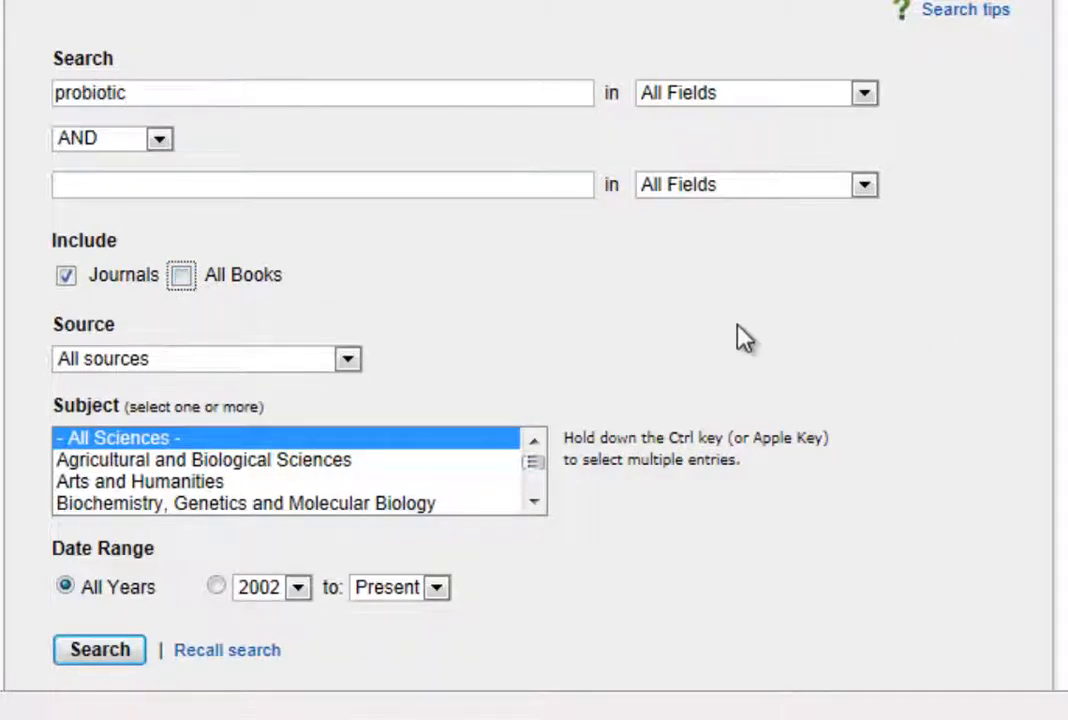
Step: Limit the date range to 2011 to Present, match the term in Abstract, Title, Keywords, and run the search
scroll(741, 336, "down", 3)
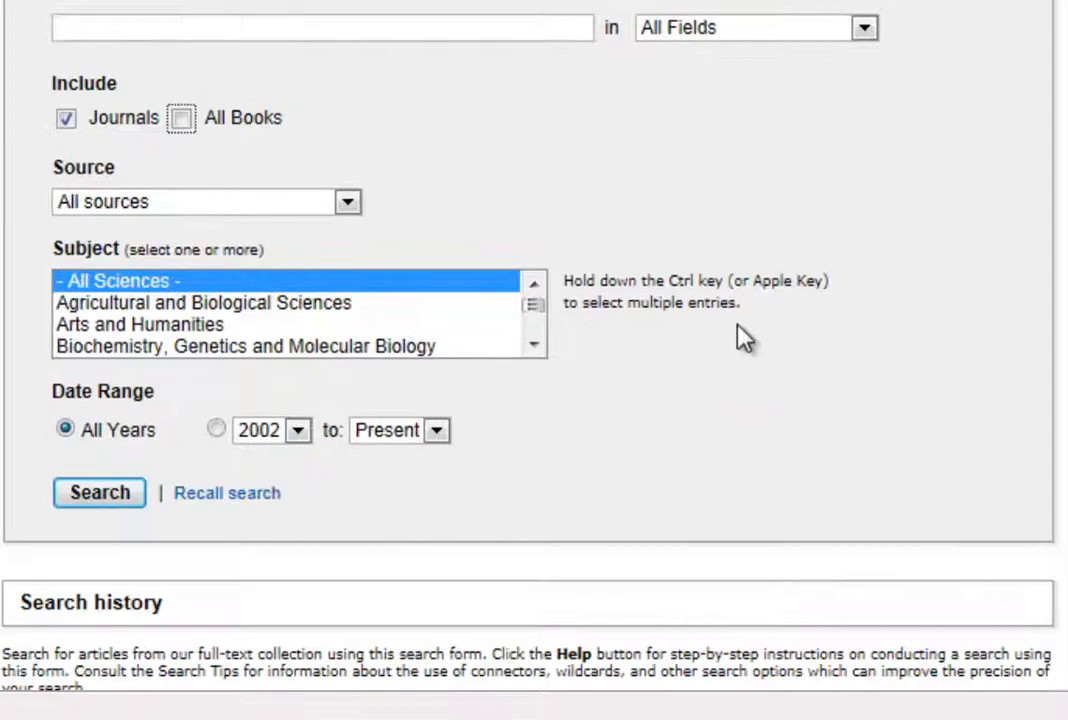
left_click(297, 430)
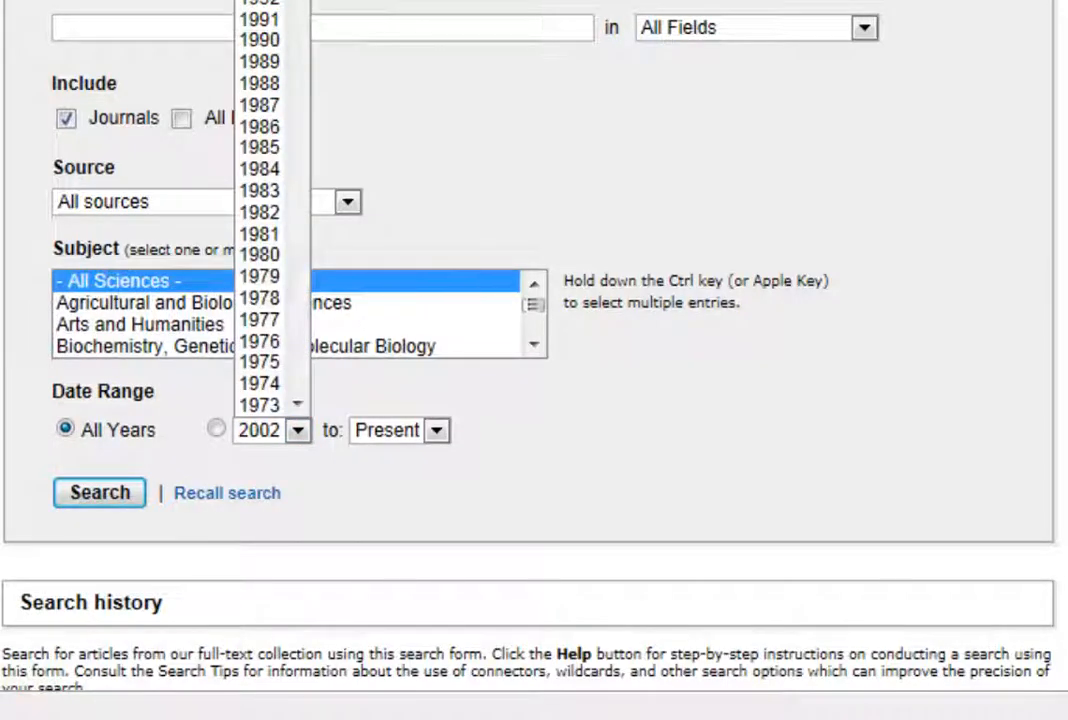
scroll(259, 83, "up", 4)
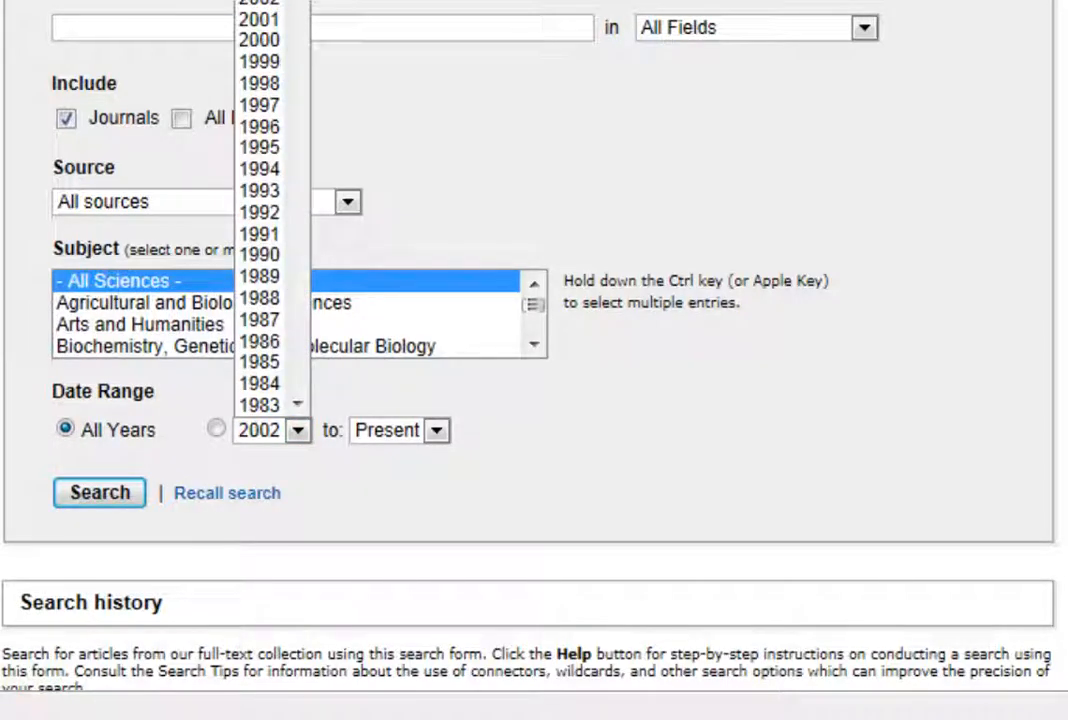
left_click(259, 0)
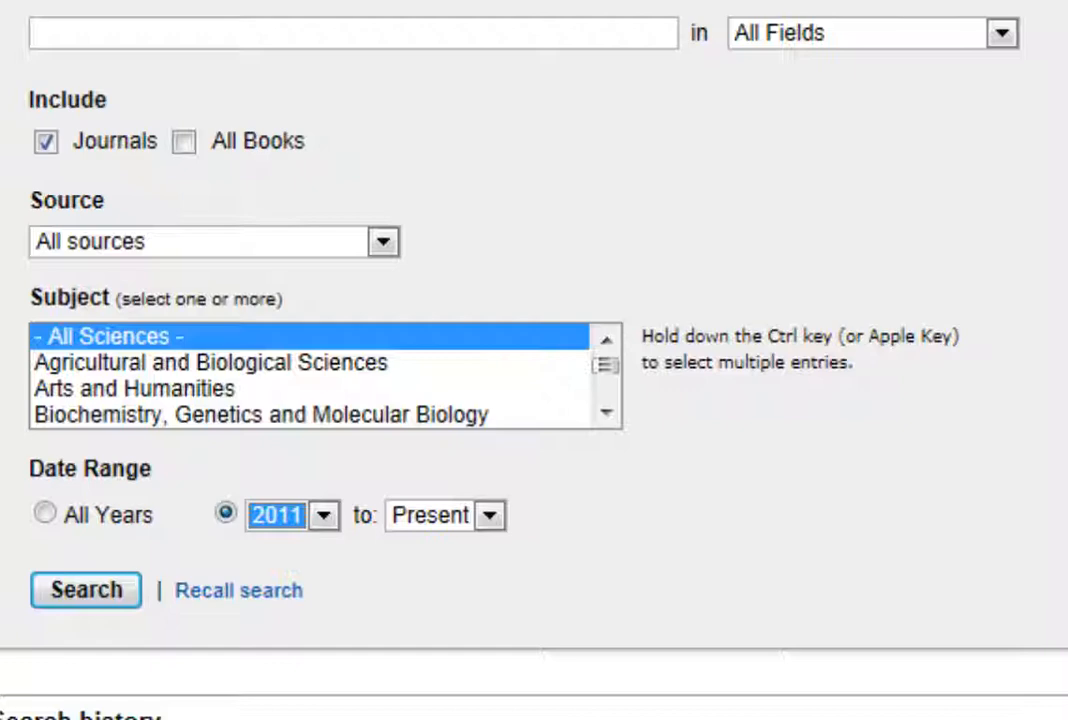
left_click(1002, 2)
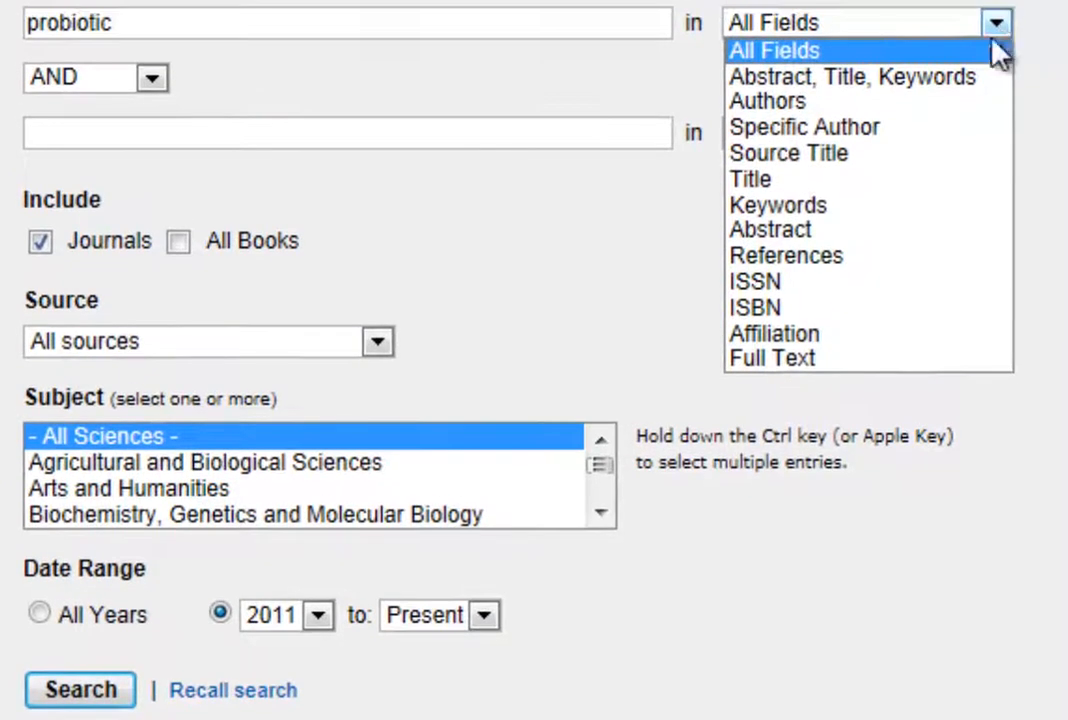
left_click(940, 80)
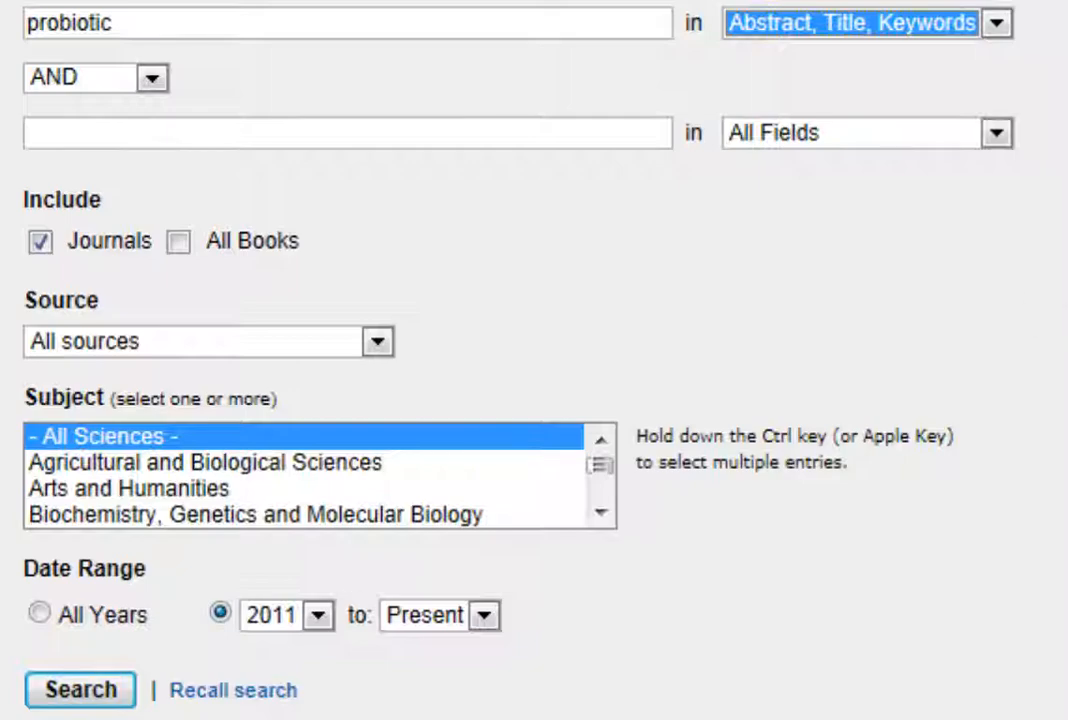
left_click(81, 690)
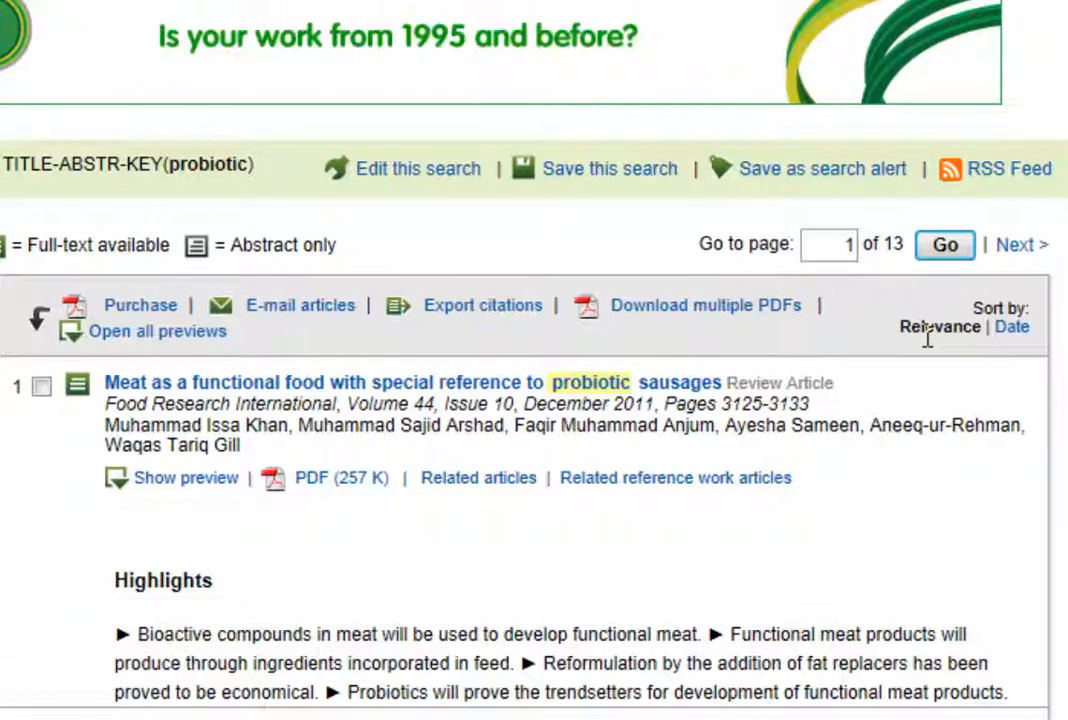
Step: Examine the probiotic search results sorted by date, and compare them with the results sorted by relevance
left_click(1007, 336)
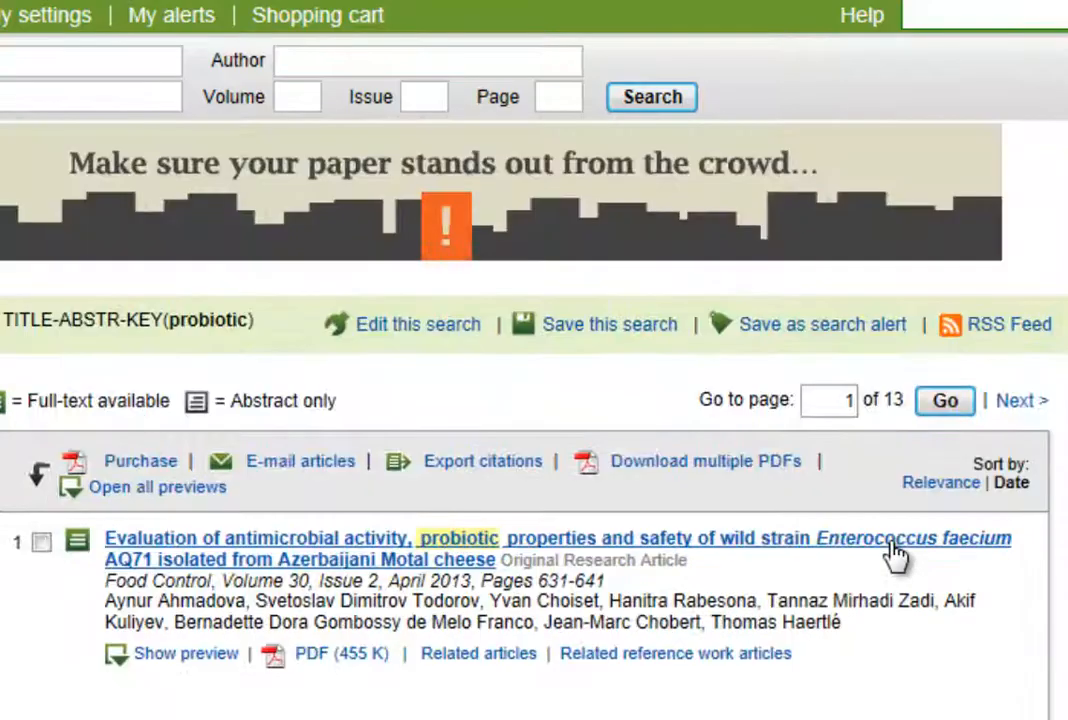
scroll(895, 555, "down", 6)
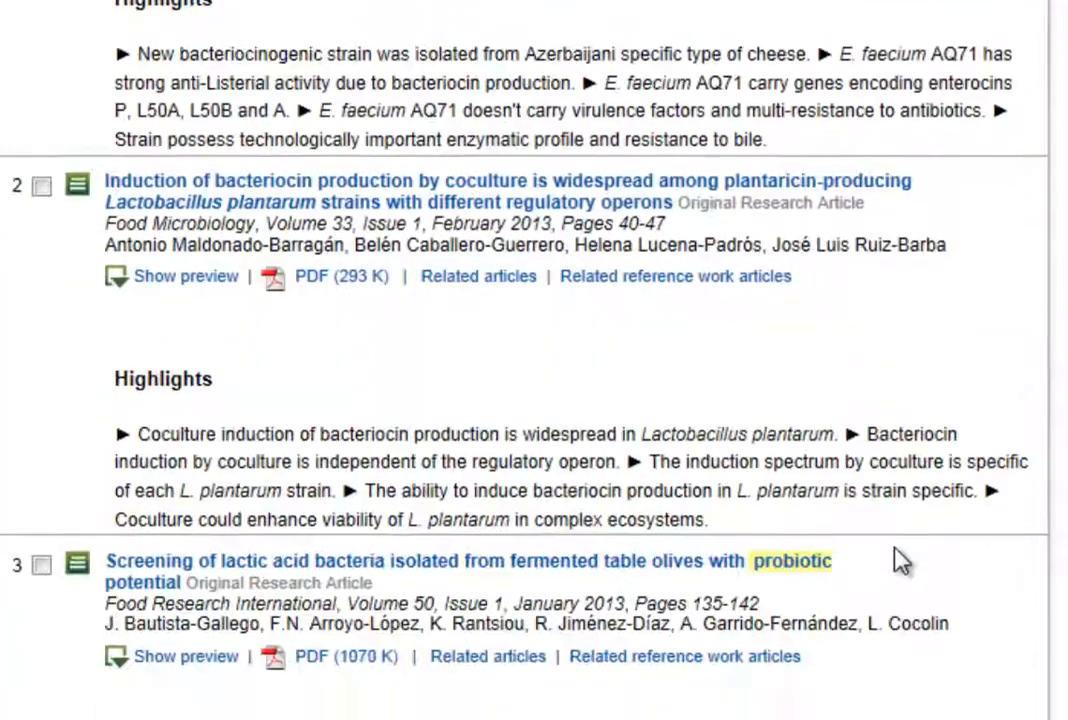
scroll(898, 556, "up", 3)
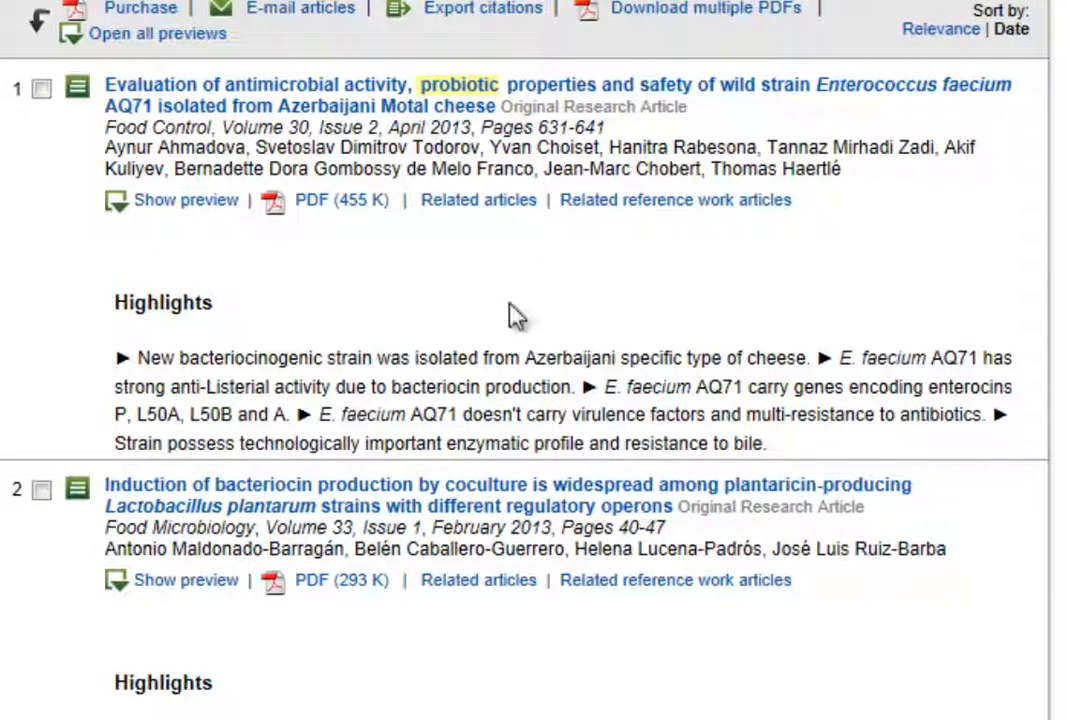
scroll(780, 490, "down", 3)
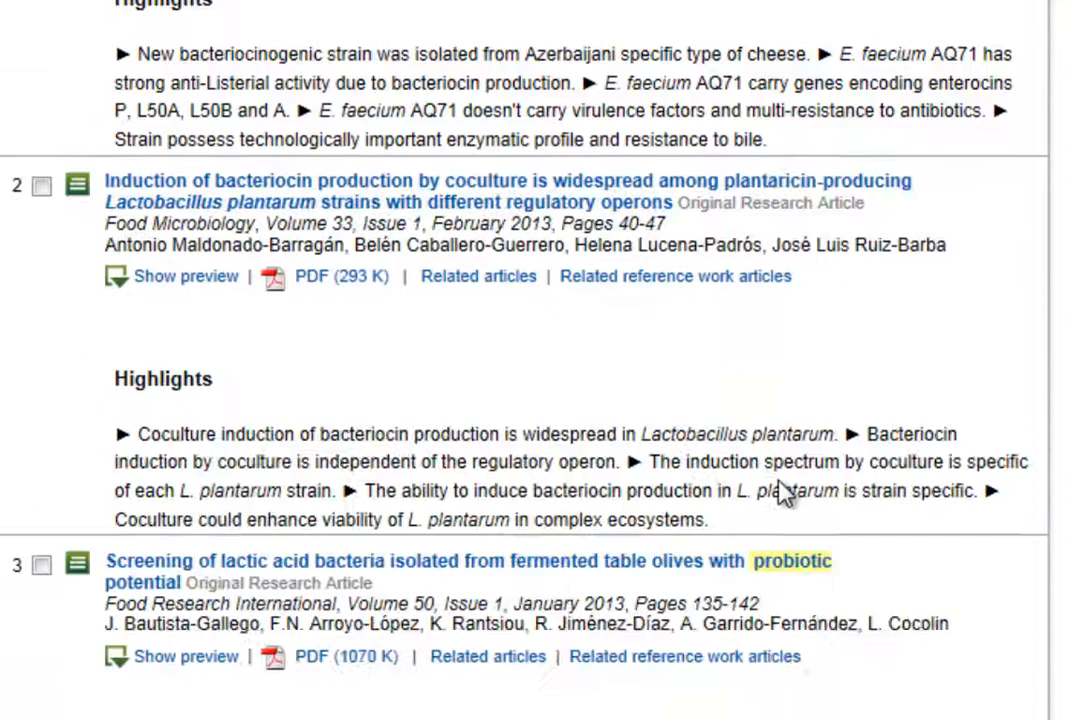
scroll(785, 500, "down", 5)
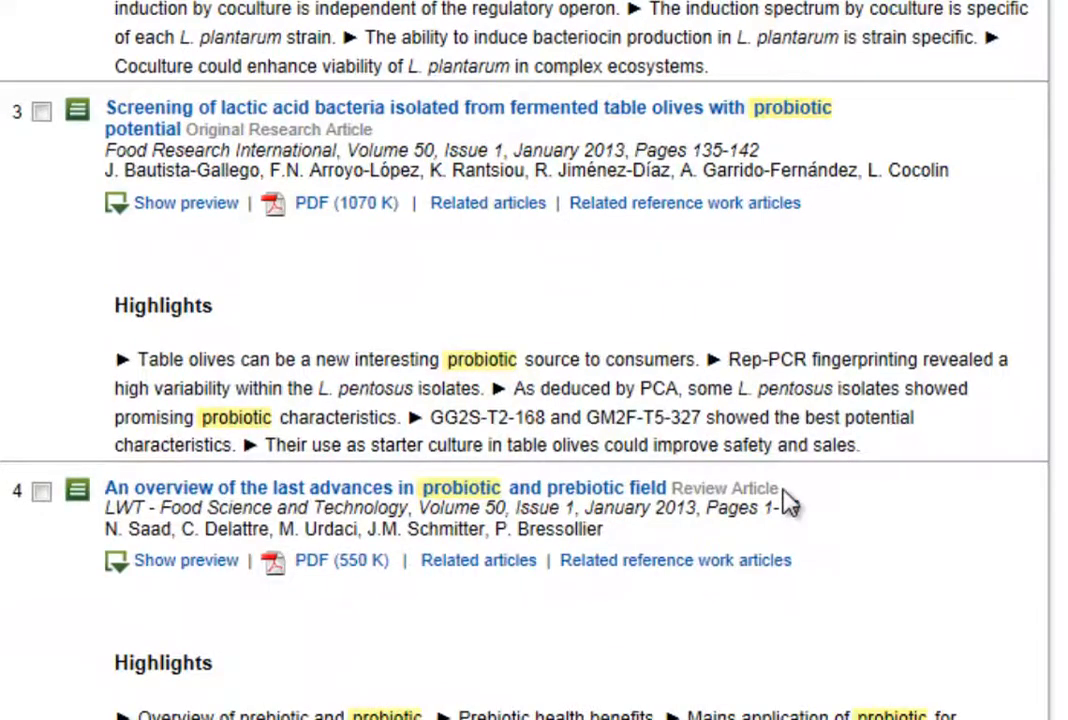
scroll(787, 500, "up", 8)
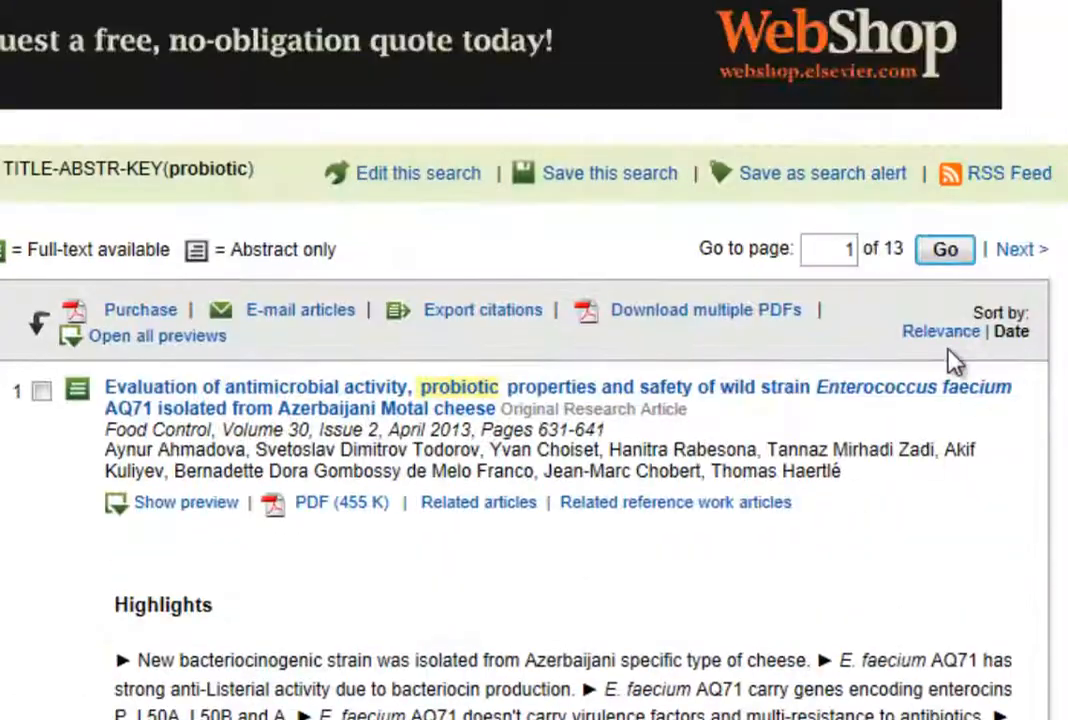
left_click(945, 333)
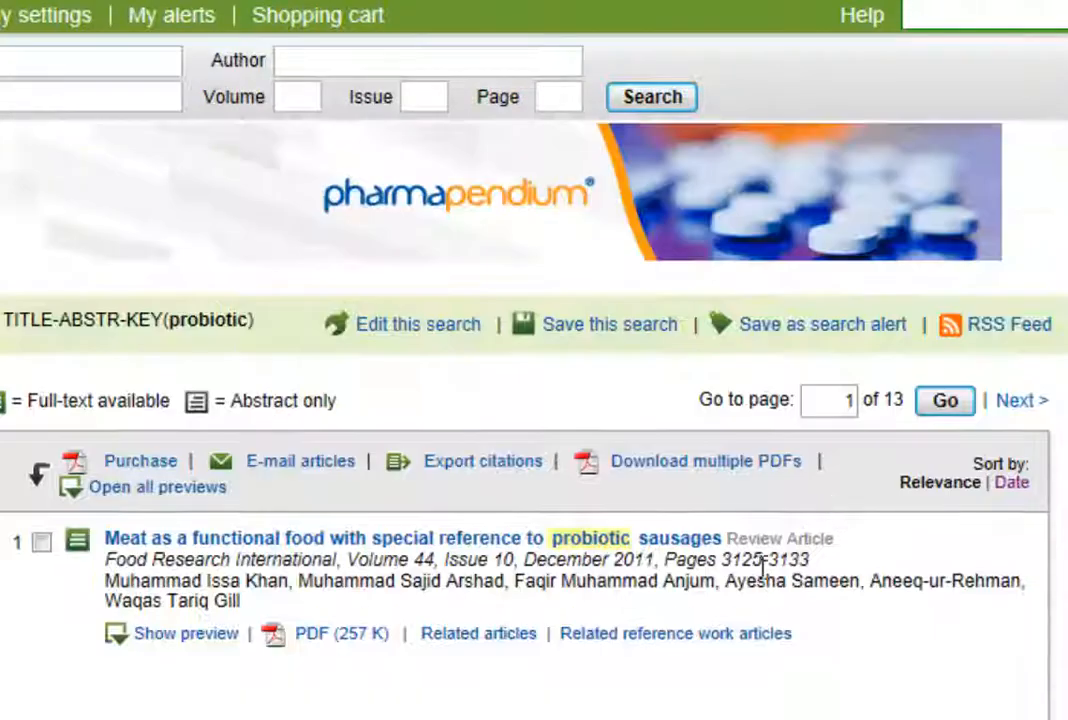
scroll(762, 570, "down", 3)
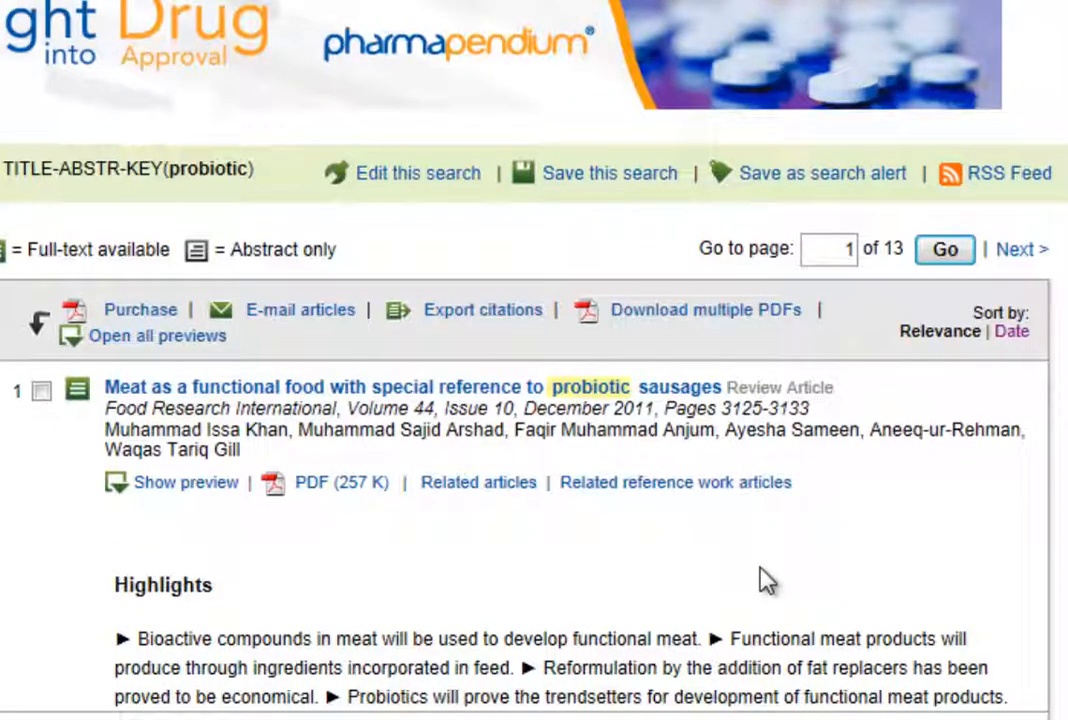
Step: Export the probiotic sausages article's citation only through RefWorks Direct Export, and view it in the Last Imported folder in RefWorks
left_click(41, 392)
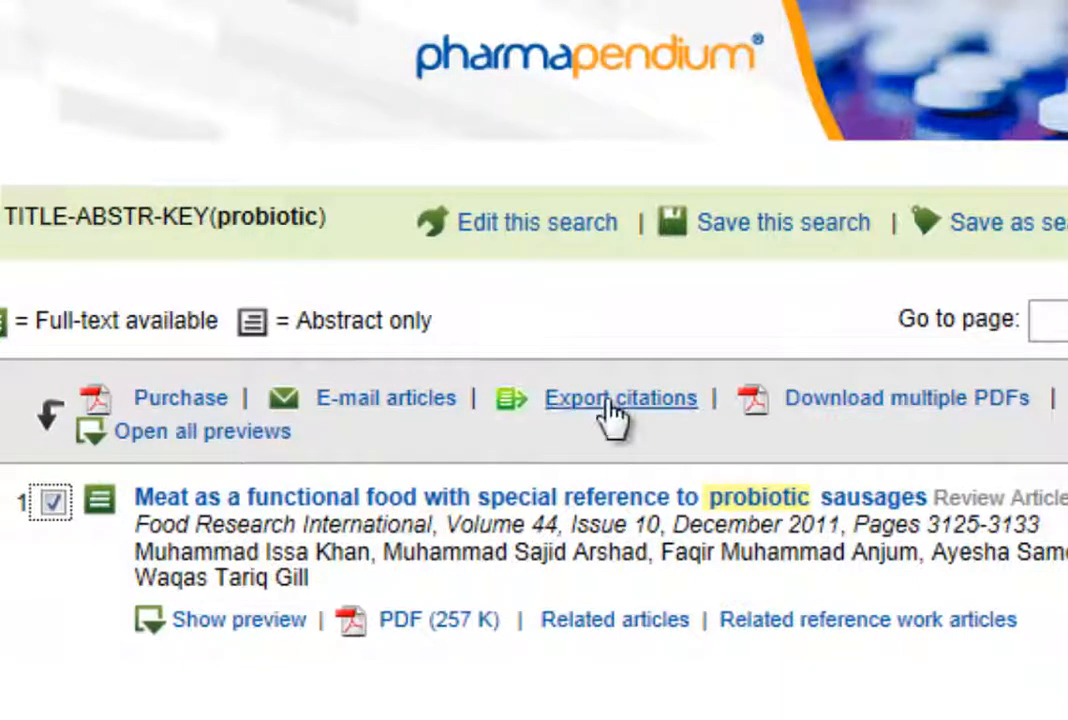
left_click(609, 410)
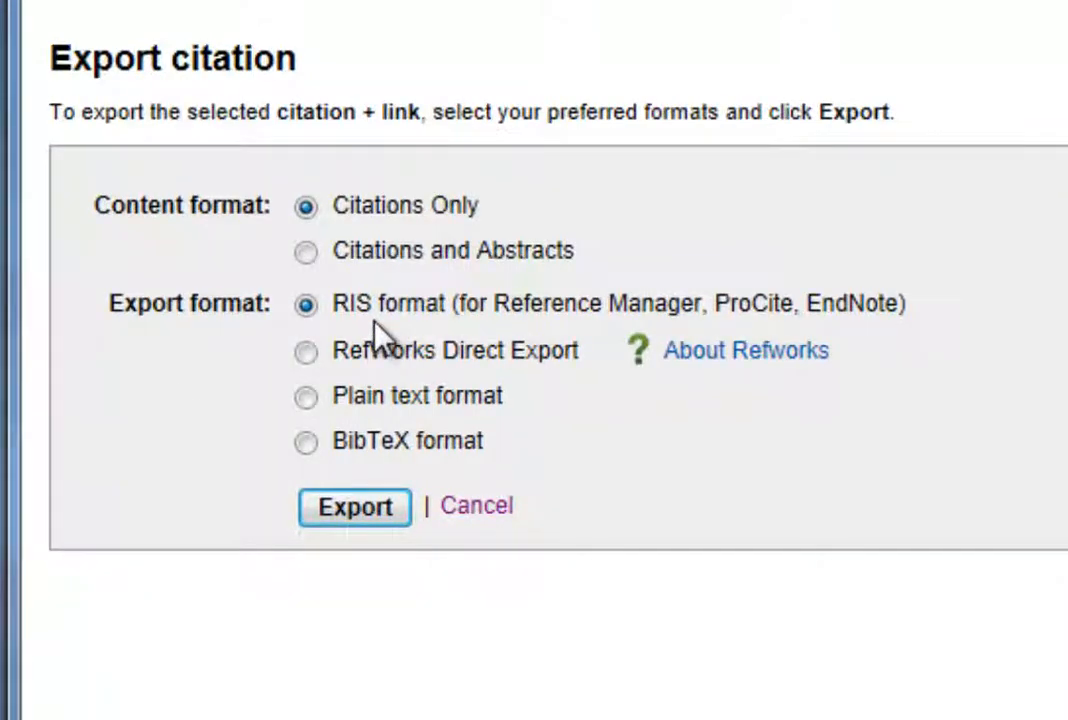
left_click(307, 352)
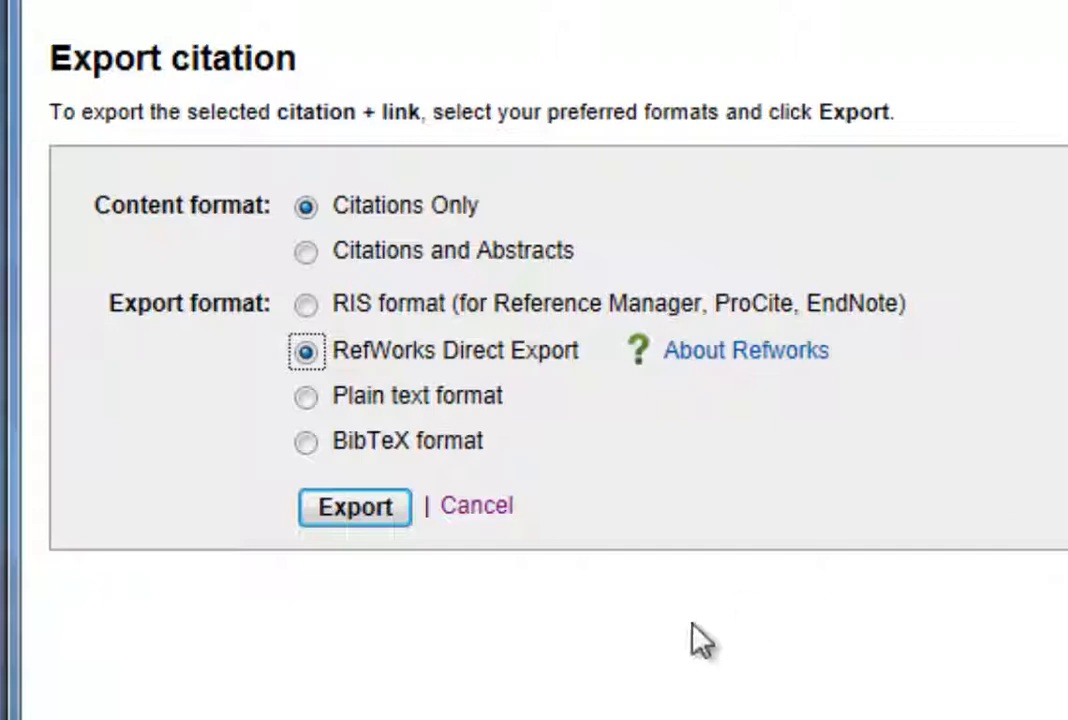
left_click(355, 508)
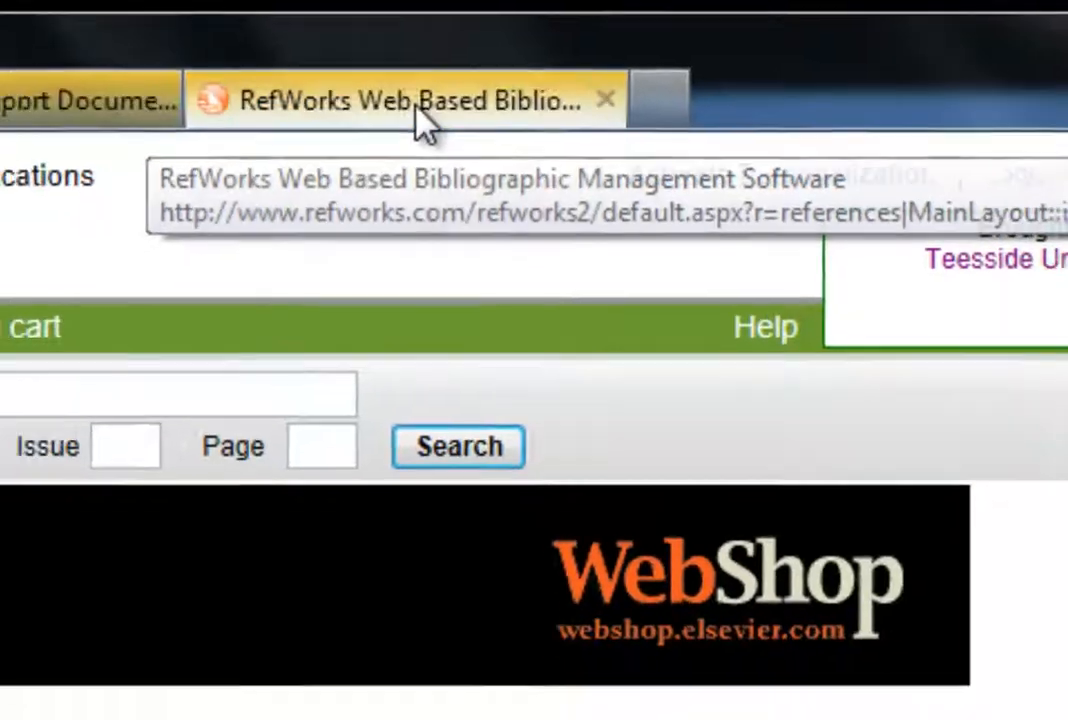
left_click(390, 136)
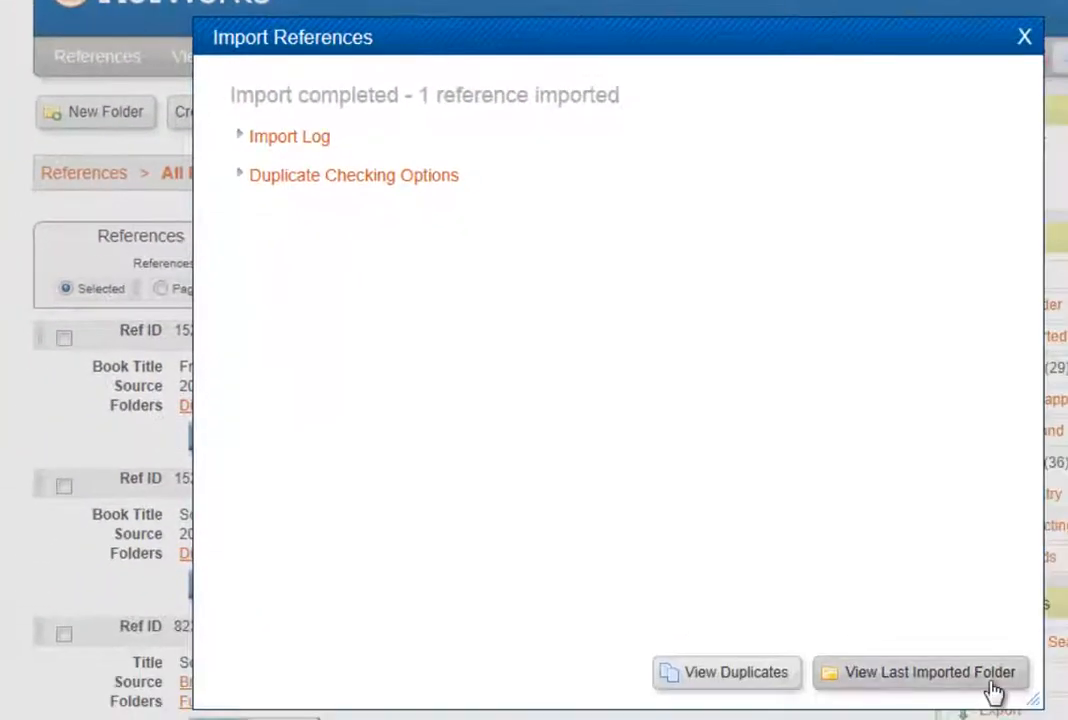
left_click(994, 689)
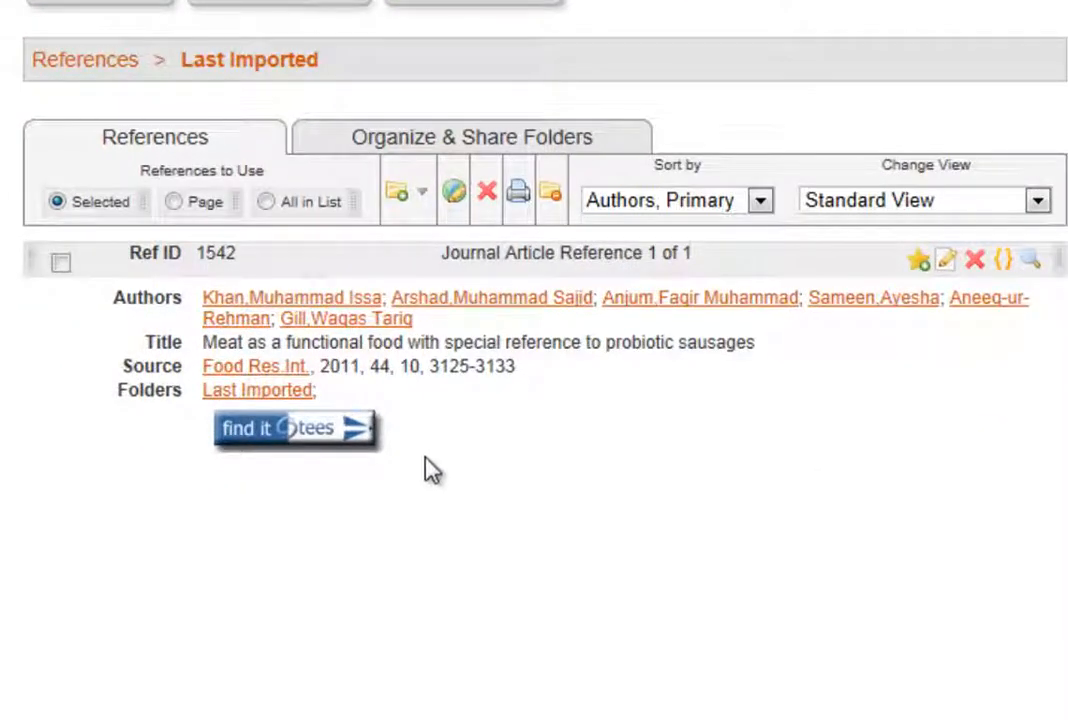
Step: View the imported article's Science Direct full text through its find it link in a new window, and close that window with all tabs
right_click(281, 438)
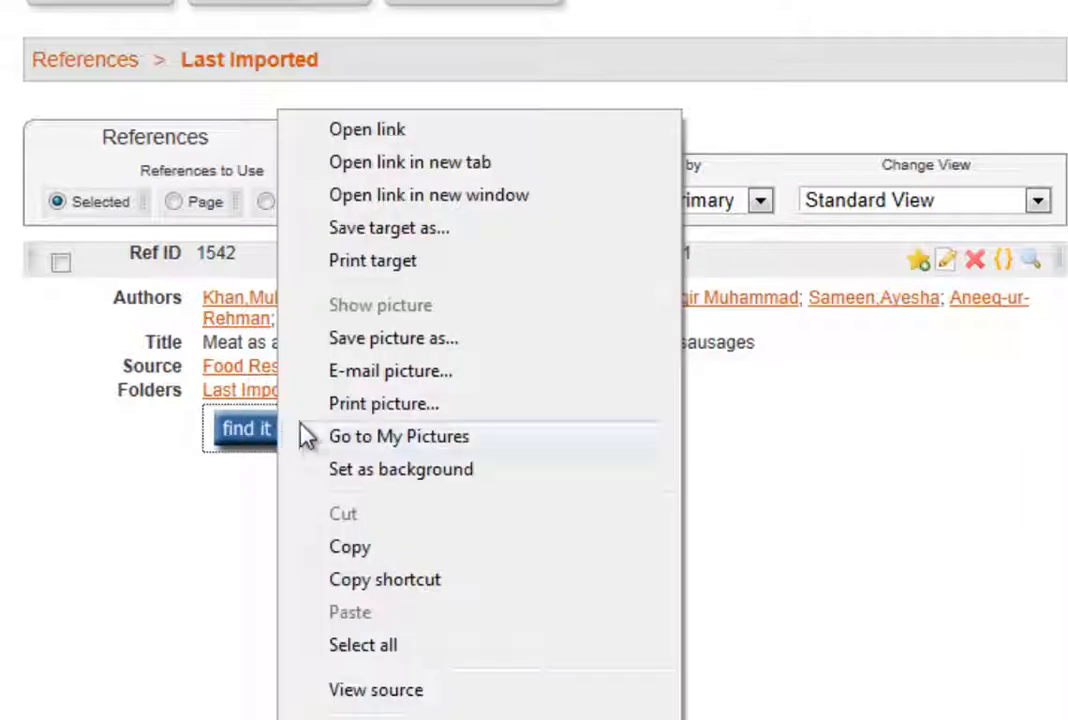
left_click(447, 203)
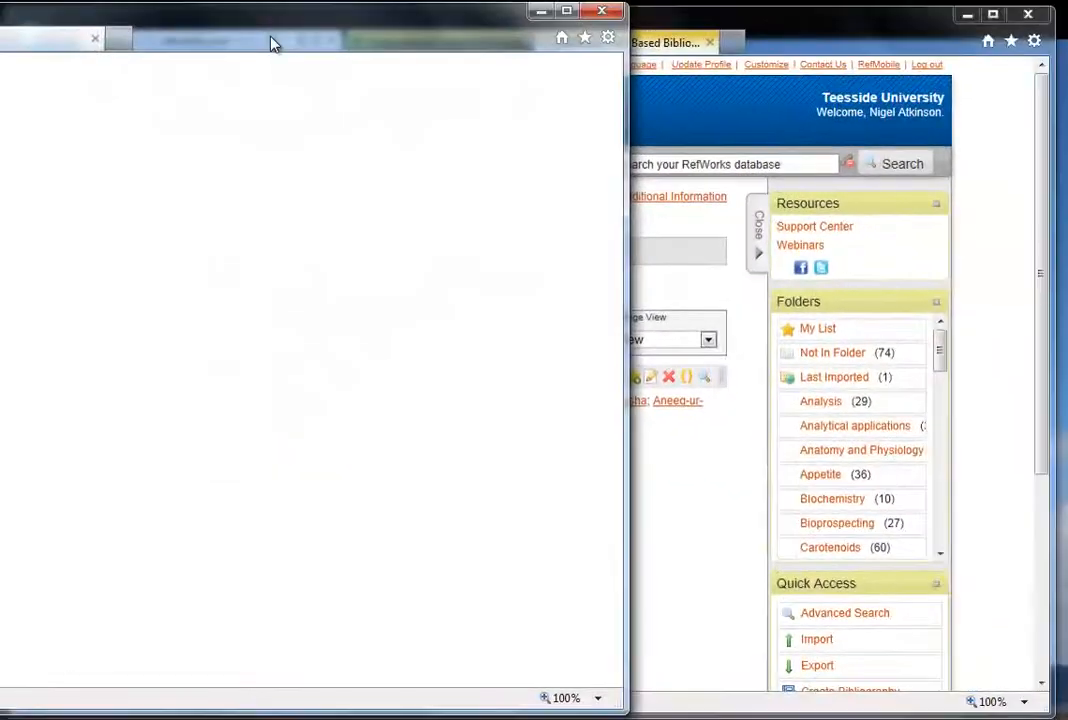
left_click_drag(271, 38, 752, 35)
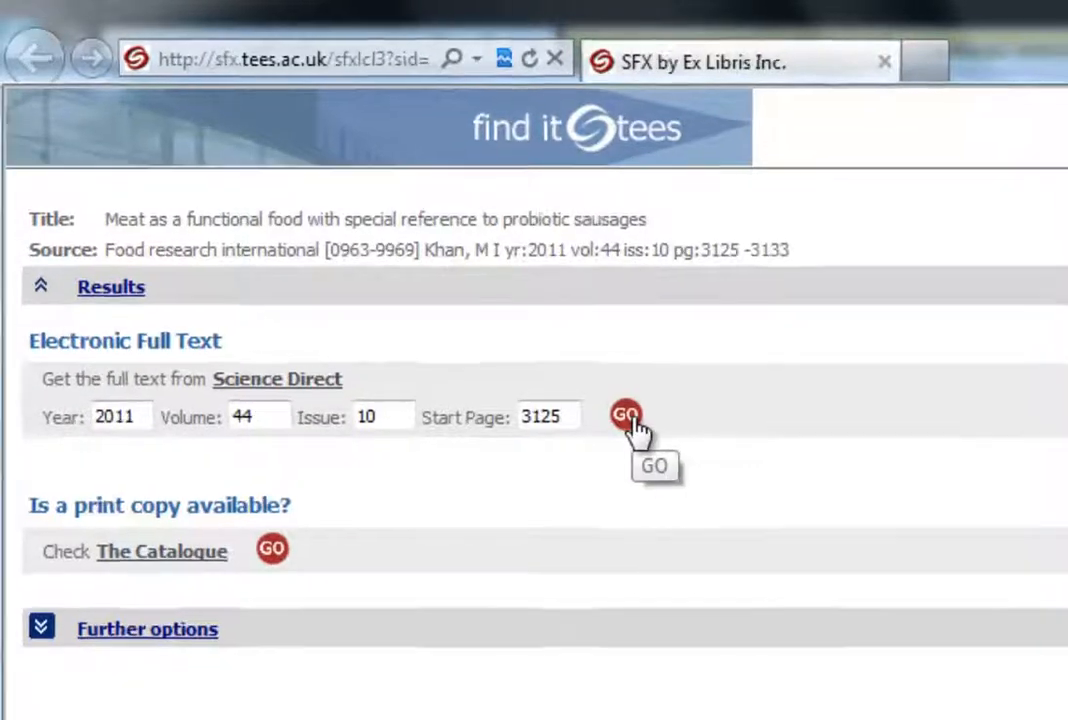
left_click(645, 430)
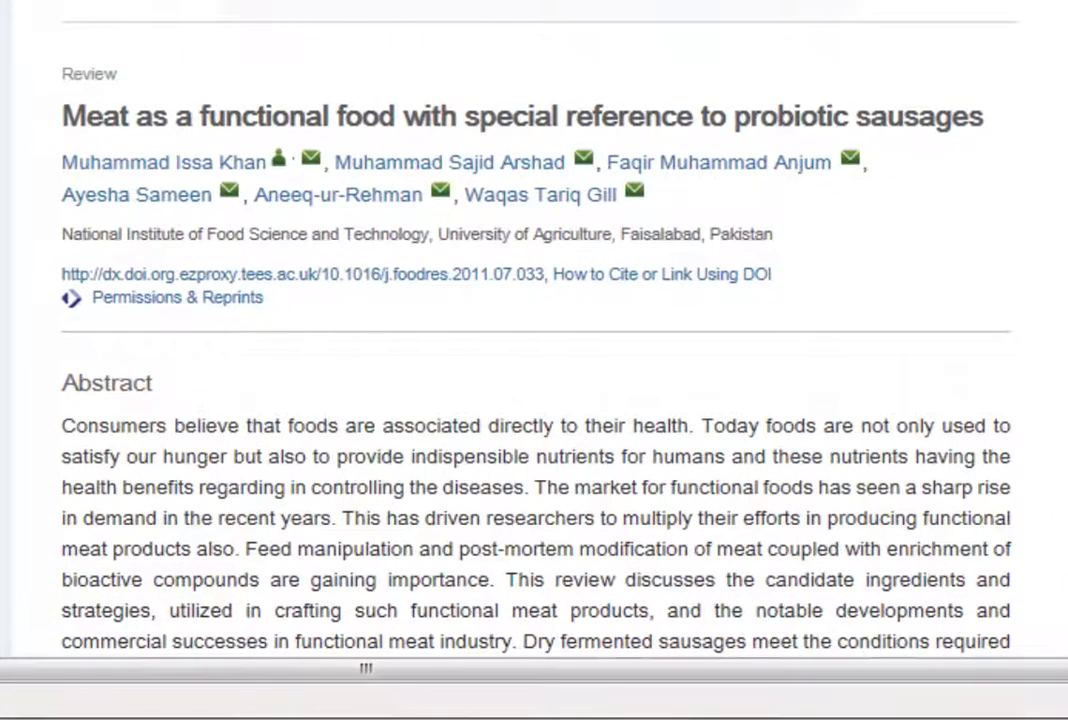
scroll(534, 400, "down", 15)
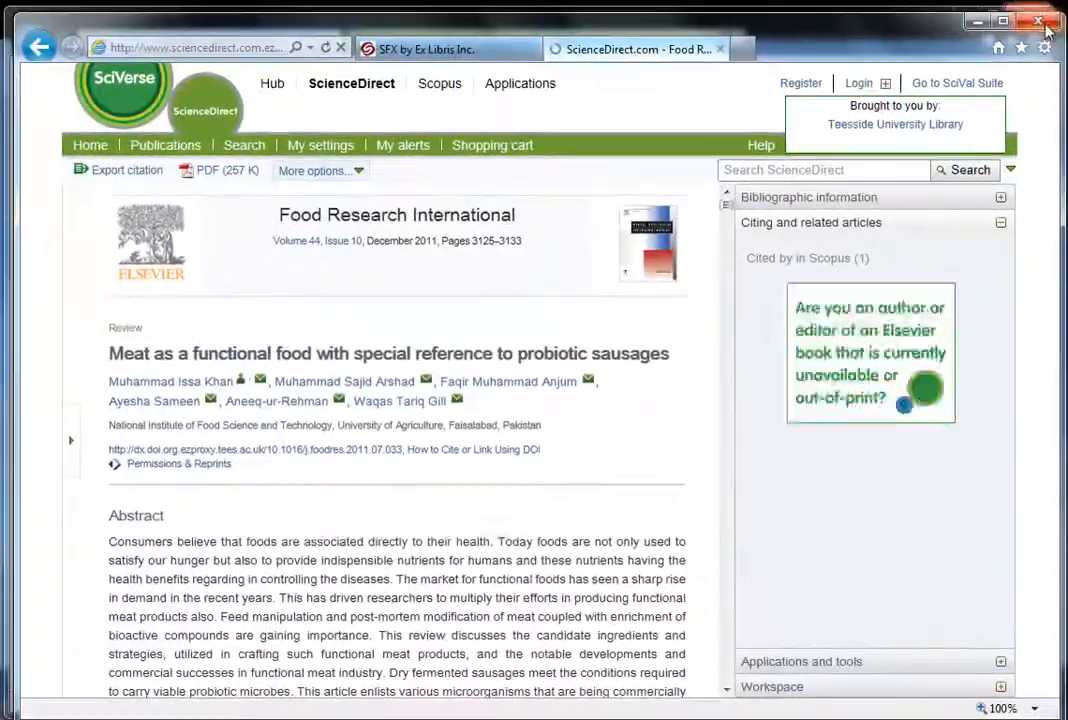
left_click(1038, 20)
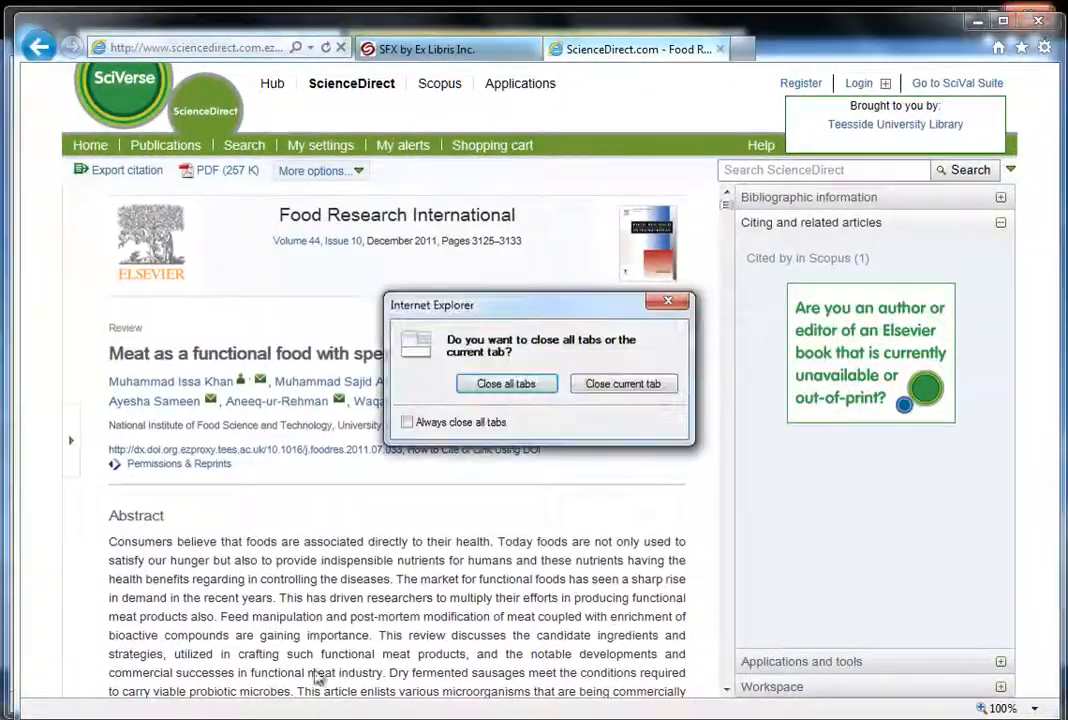
left_click(506, 383)
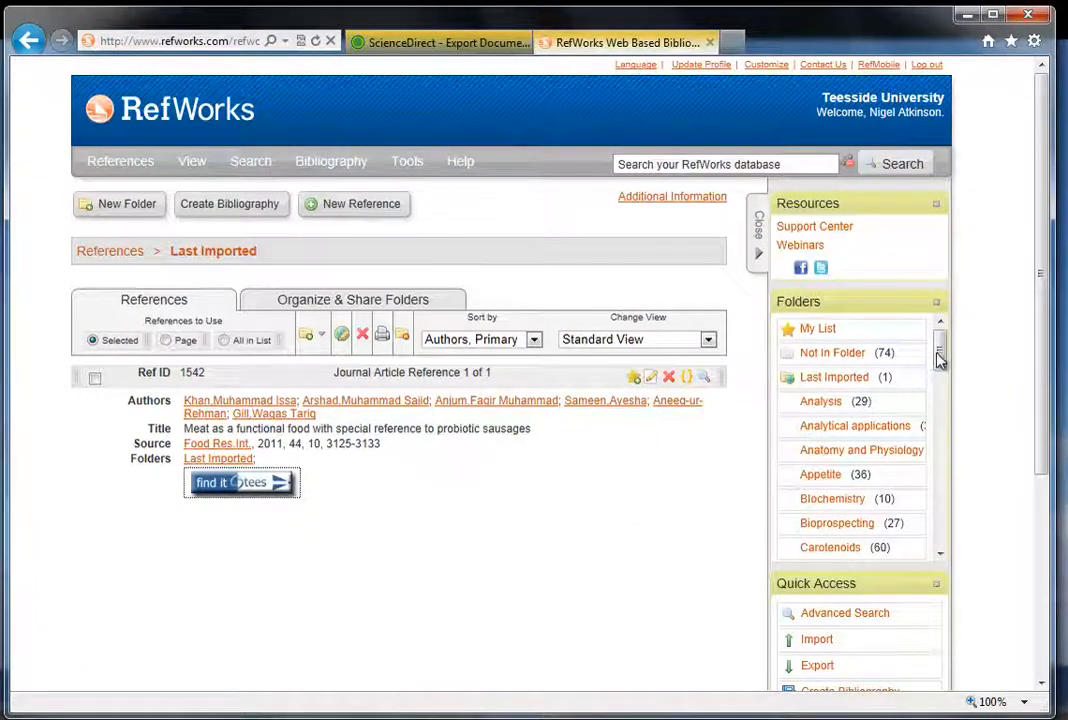
Step: File the probiotic sausages article from Last Imported in the Functional foods folder
left_click_drag(940, 360, 941, 422)
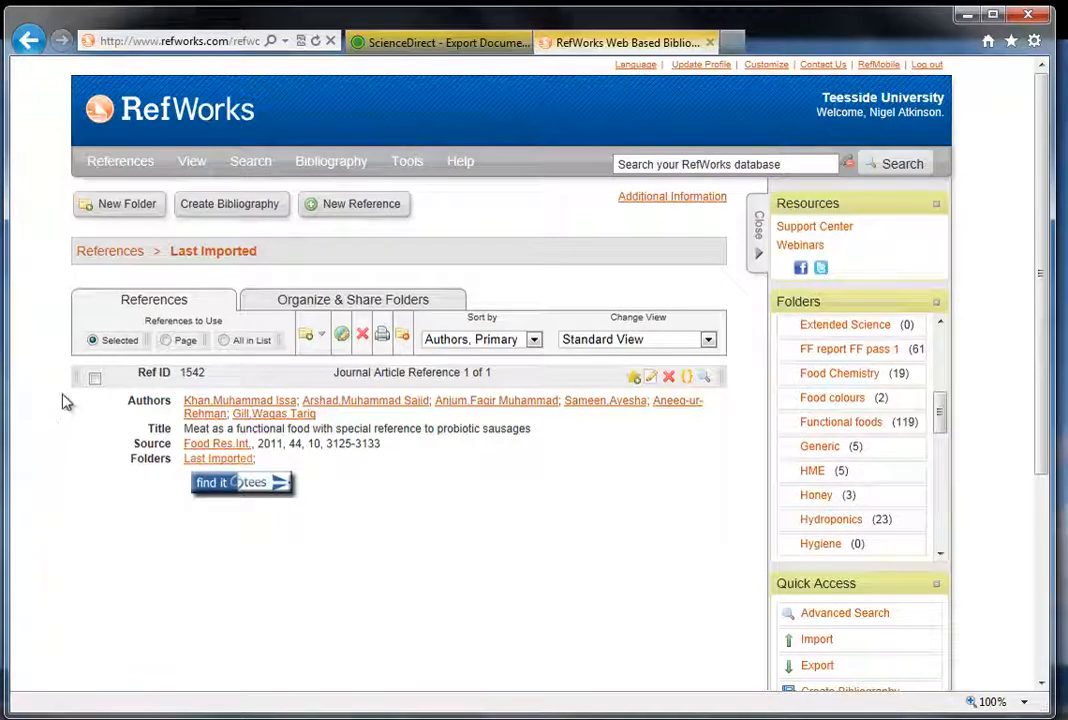
left_click(95, 379)
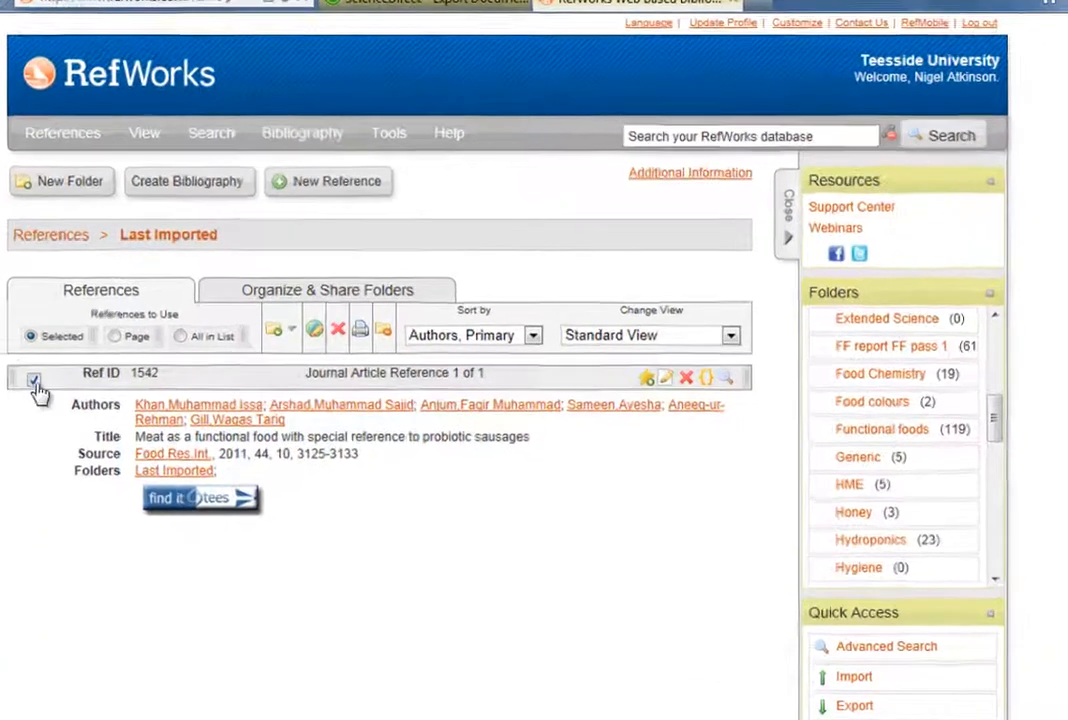
left_click_drag(38, 390, 889, 440)
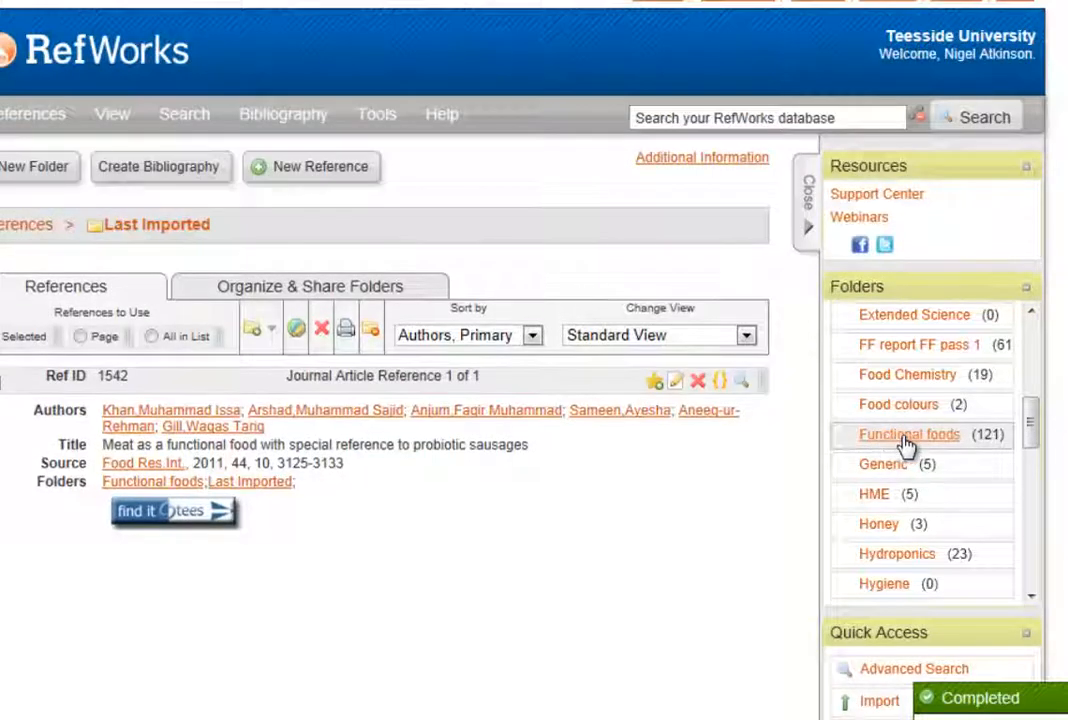
Step: View the Functional foods folder and sort its references by Last Modified
left_click(905, 440)
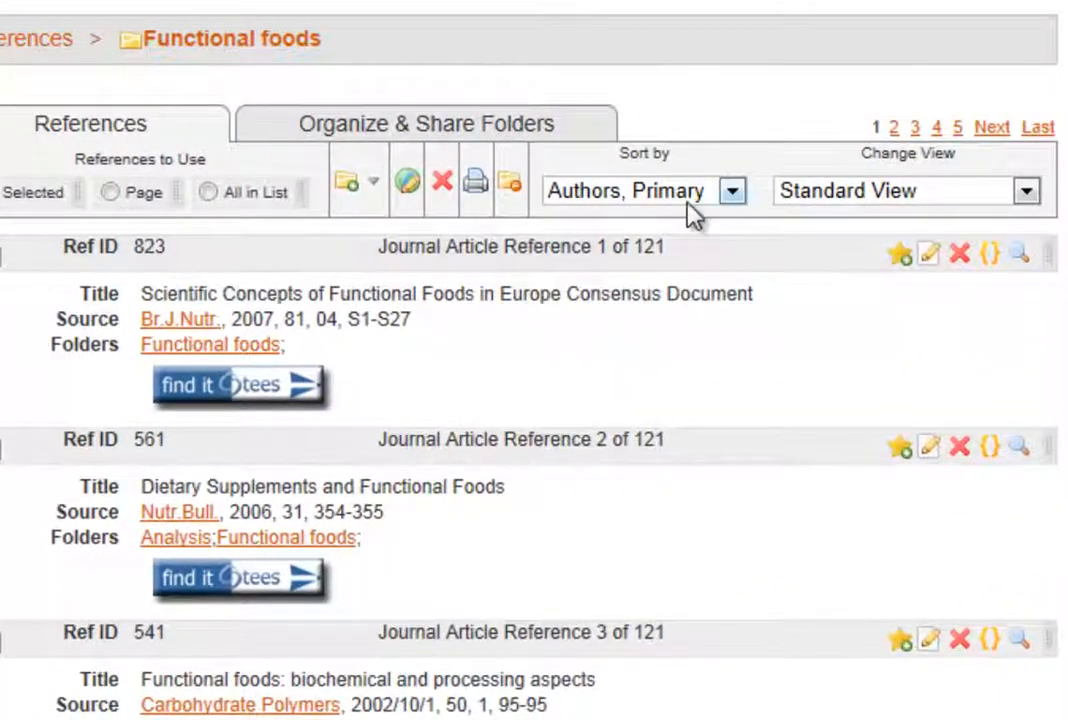
left_click(732, 193)
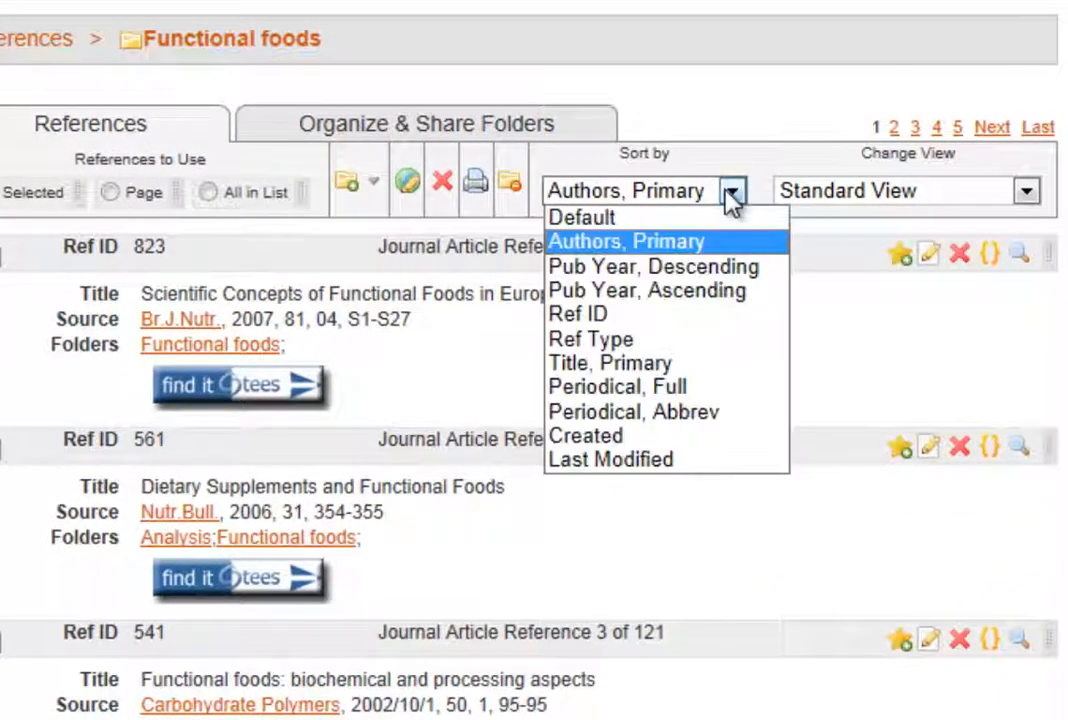
left_click(655, 461)
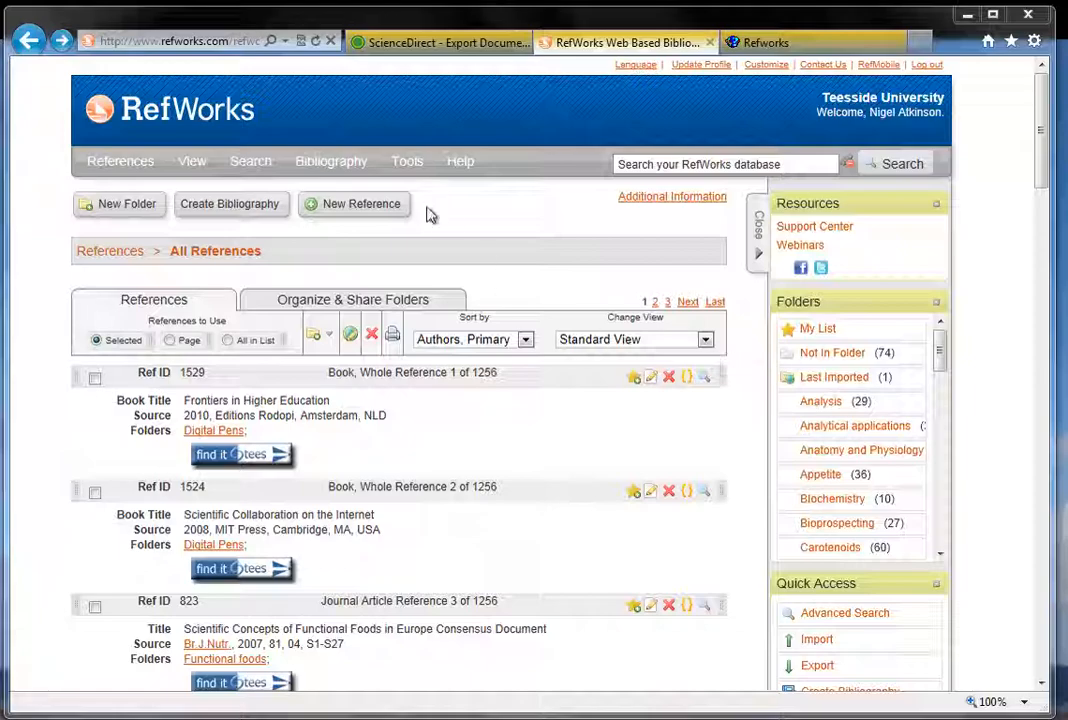
Step: Bring up the Write-N-Cite information and copy the complete login code to the clipboard
left_click(415, 166)
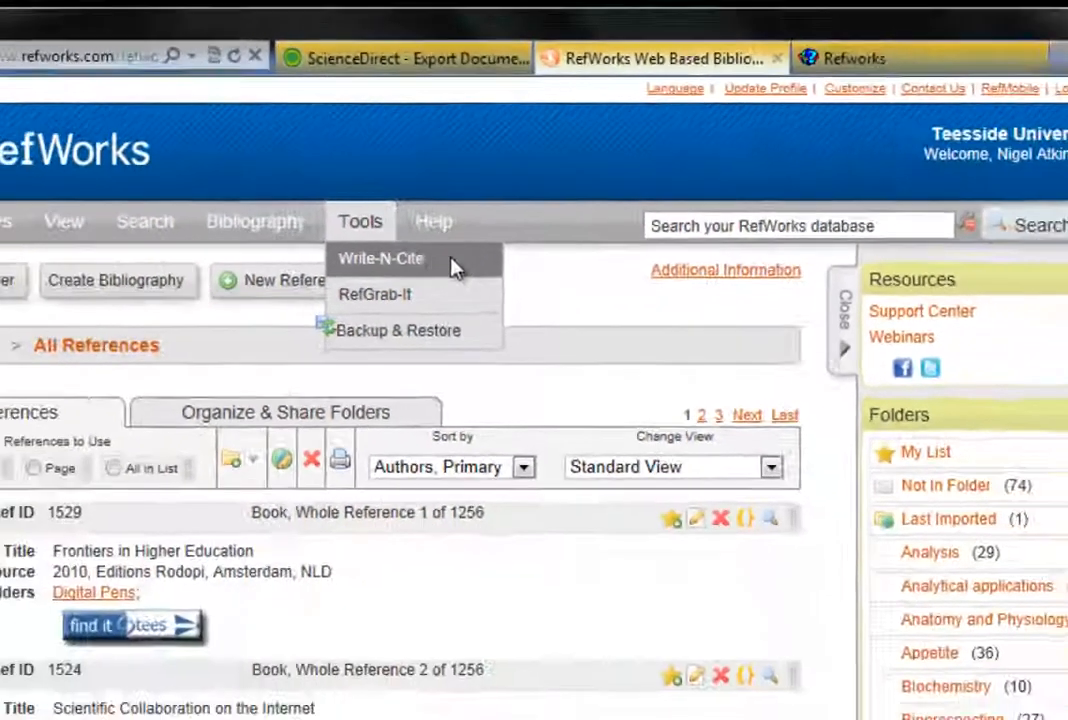
left_click(378, 404)
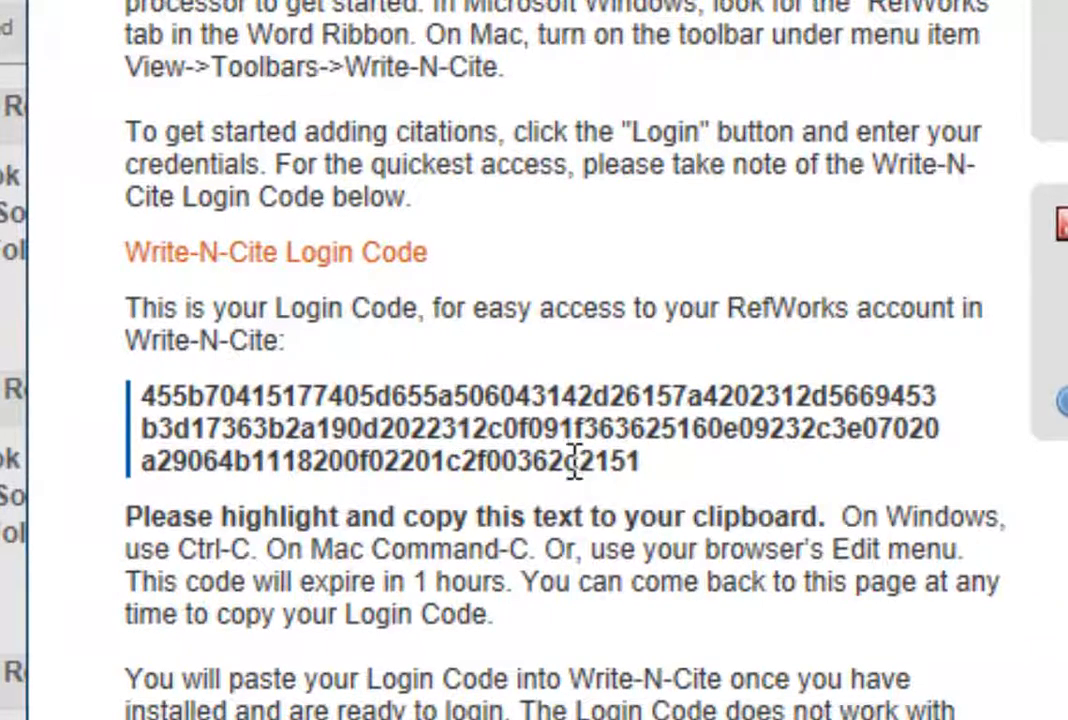
left_click_drag(666, 460, 140, 395)
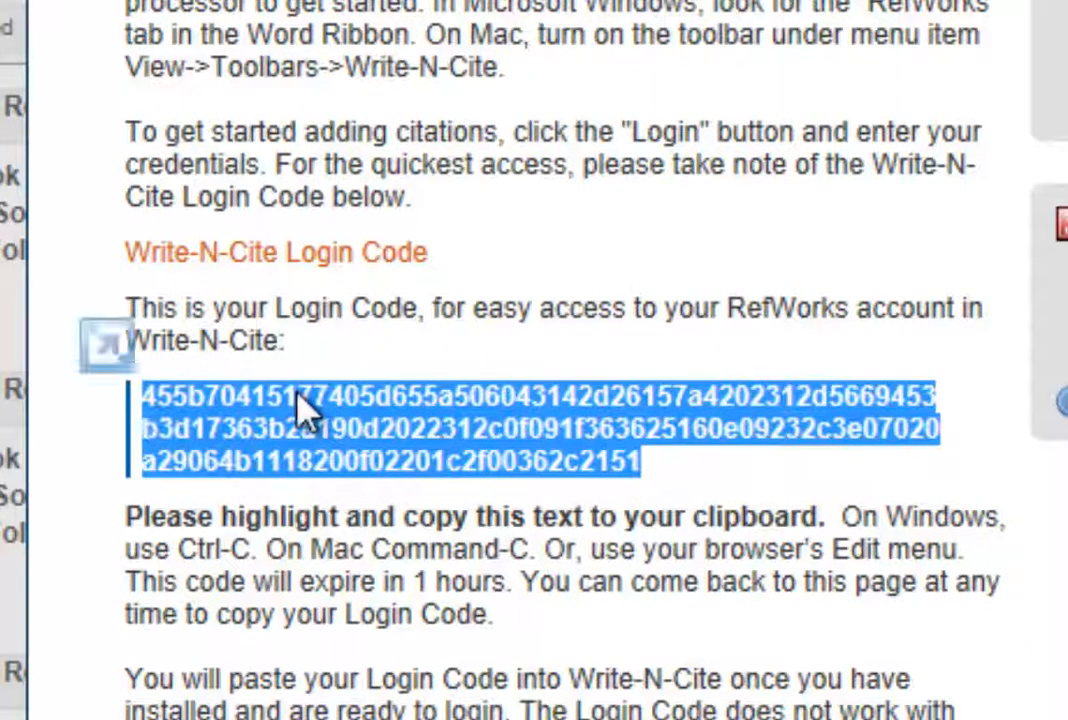
right_click(305, 410)
left_click(415, 484)
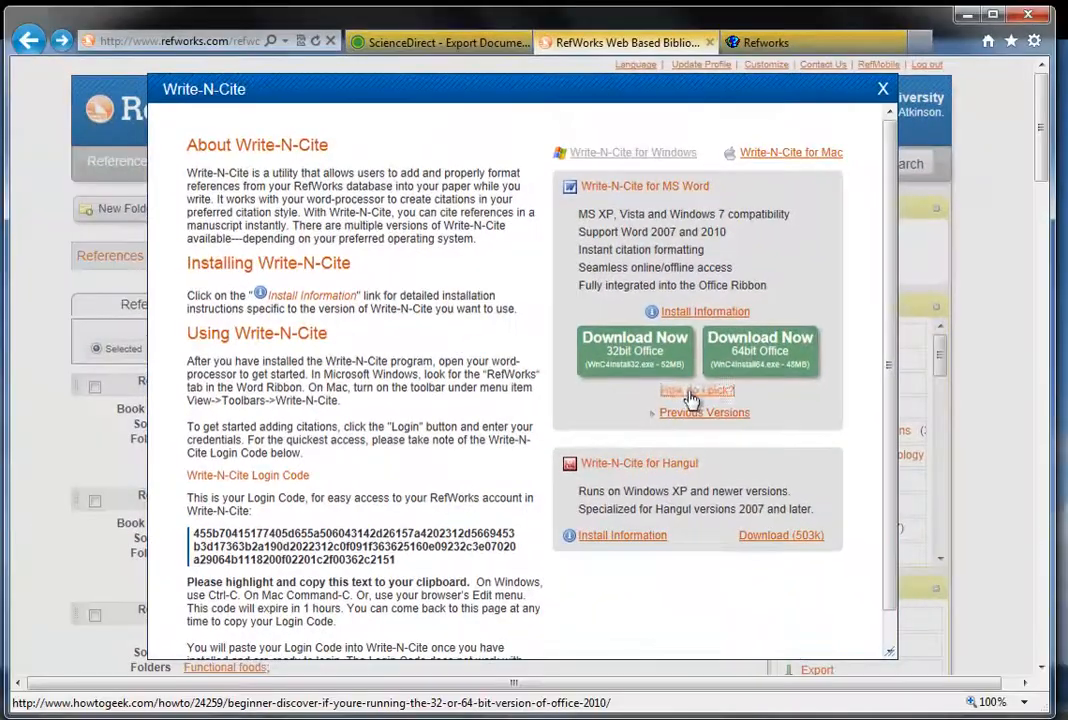
Step: View the guide on picking 32-bit or 64-bit Office in a new window, read how to check the version, and close it
right_click(645, 592)
left_click(777, 447)
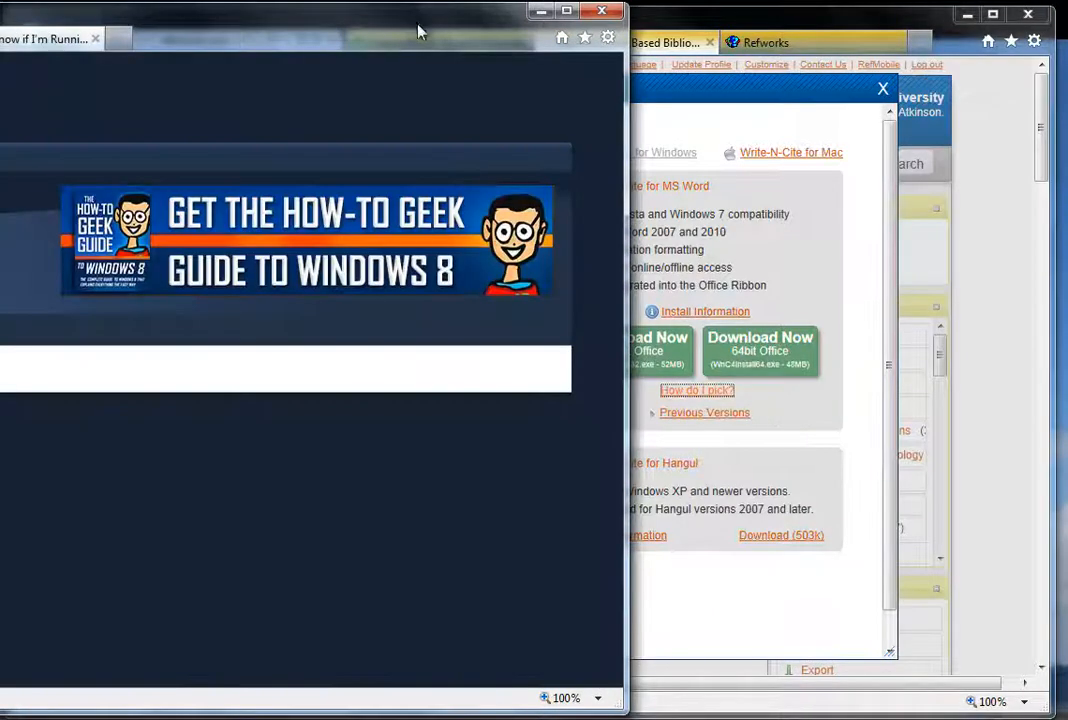
double_click(420, 32)
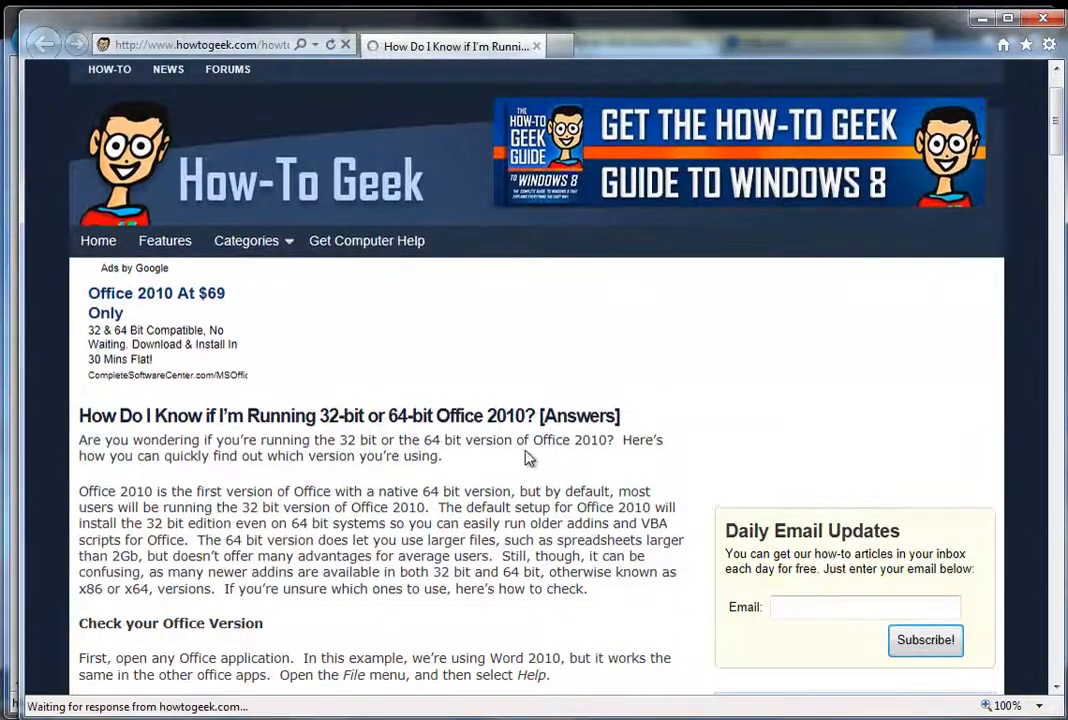
scroll(515, 437, "down", 4)
scroll(515, 437, "down", 10)
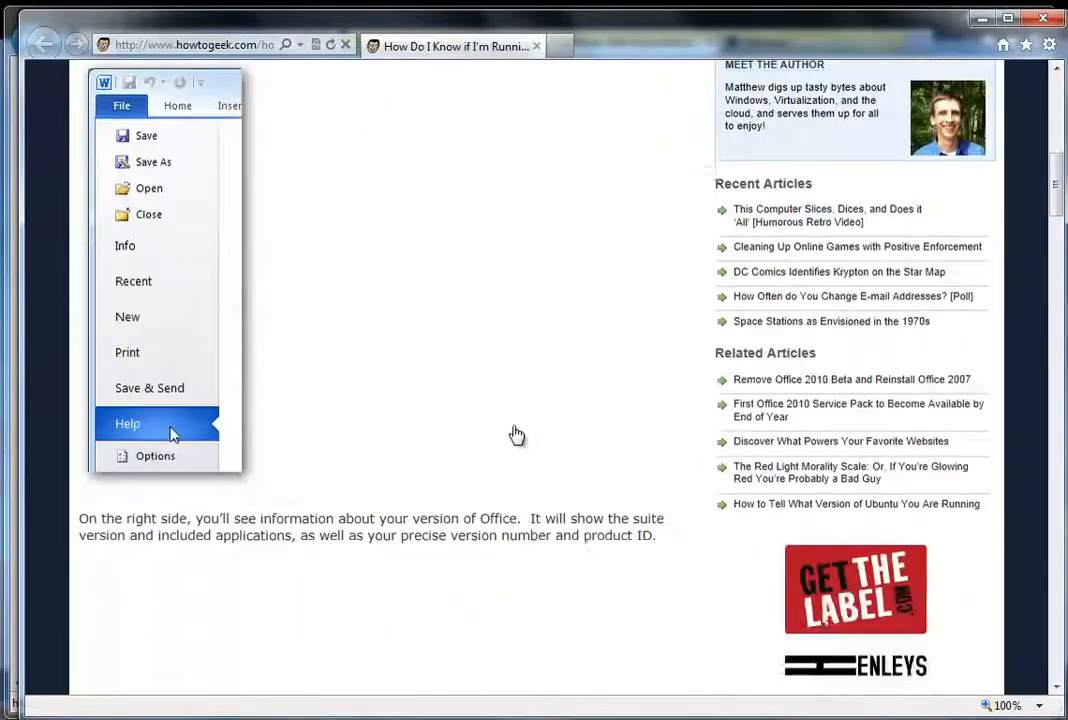
left_click(1047, 20)
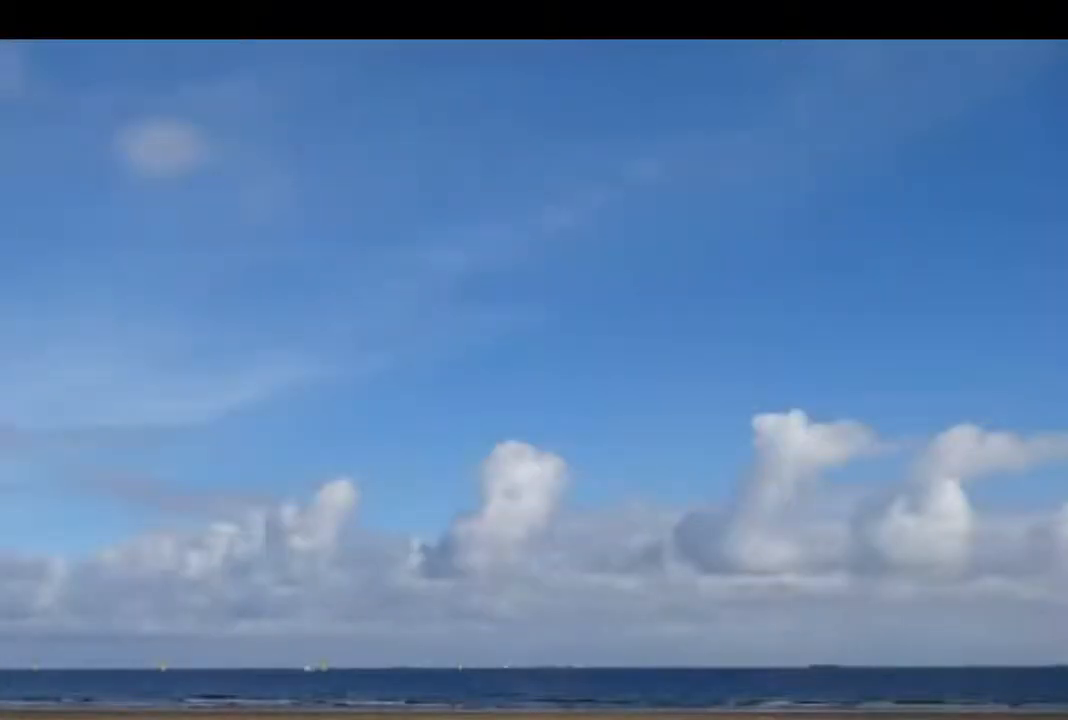
Step: Switch to the ref test 1 document in Word and start a new Write-N-Cite citation after the word "reference"
key("alt+Tab")
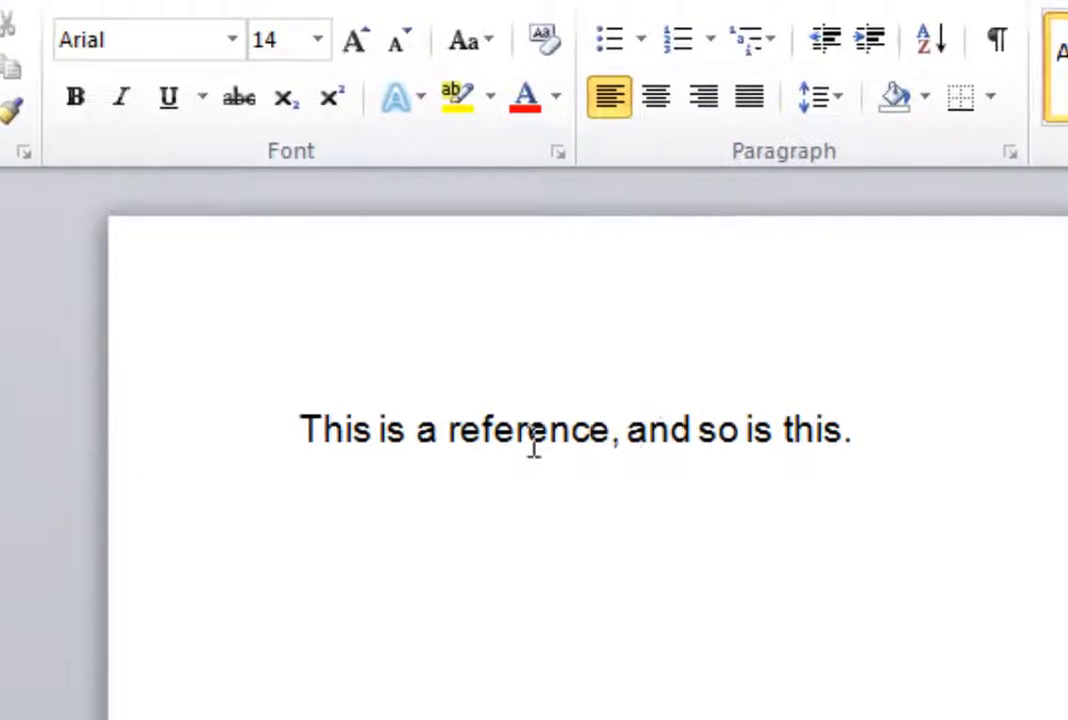
left_click(612, 436)
left_click(843, 428)
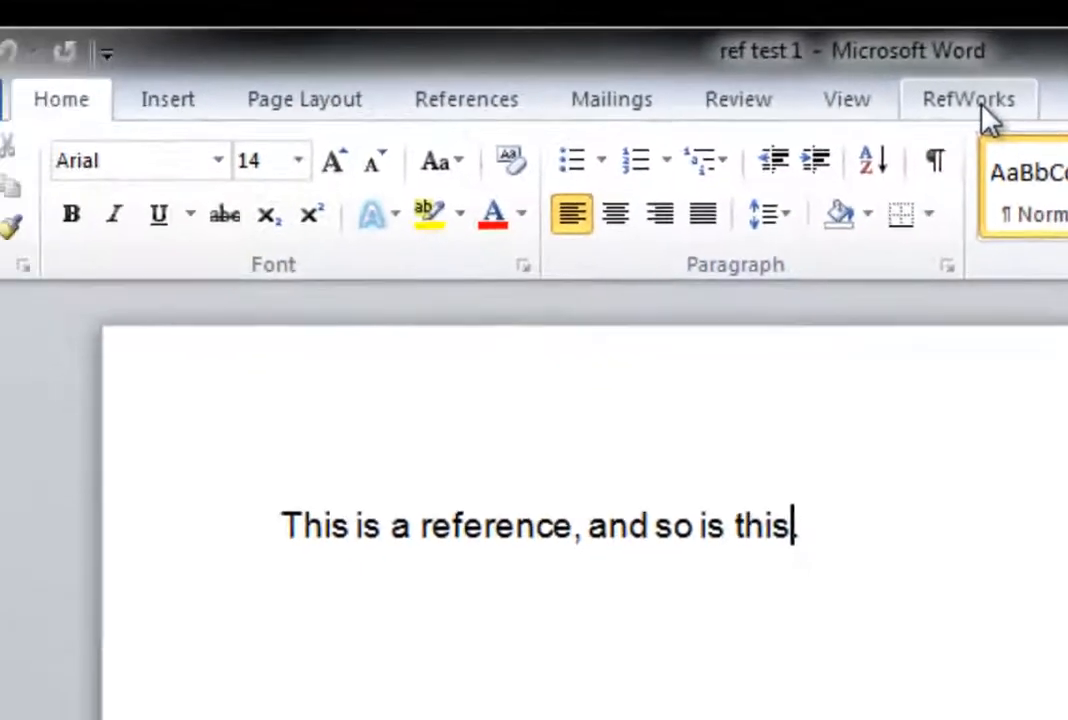
left_click(982, 110)
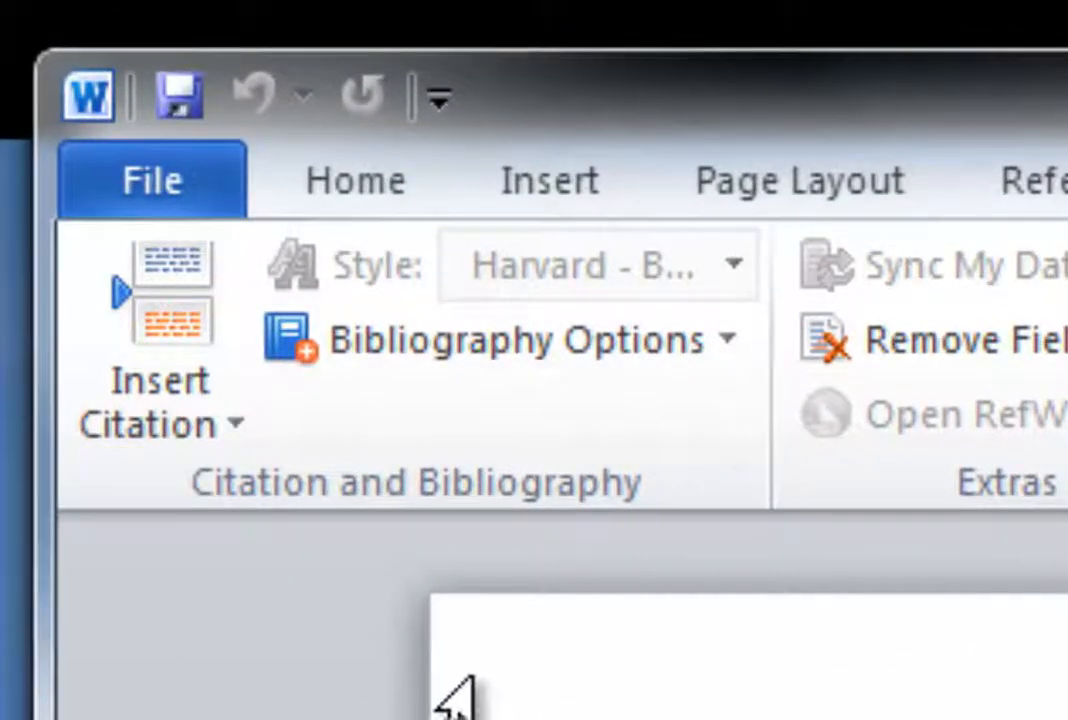
left_click(210, 385)
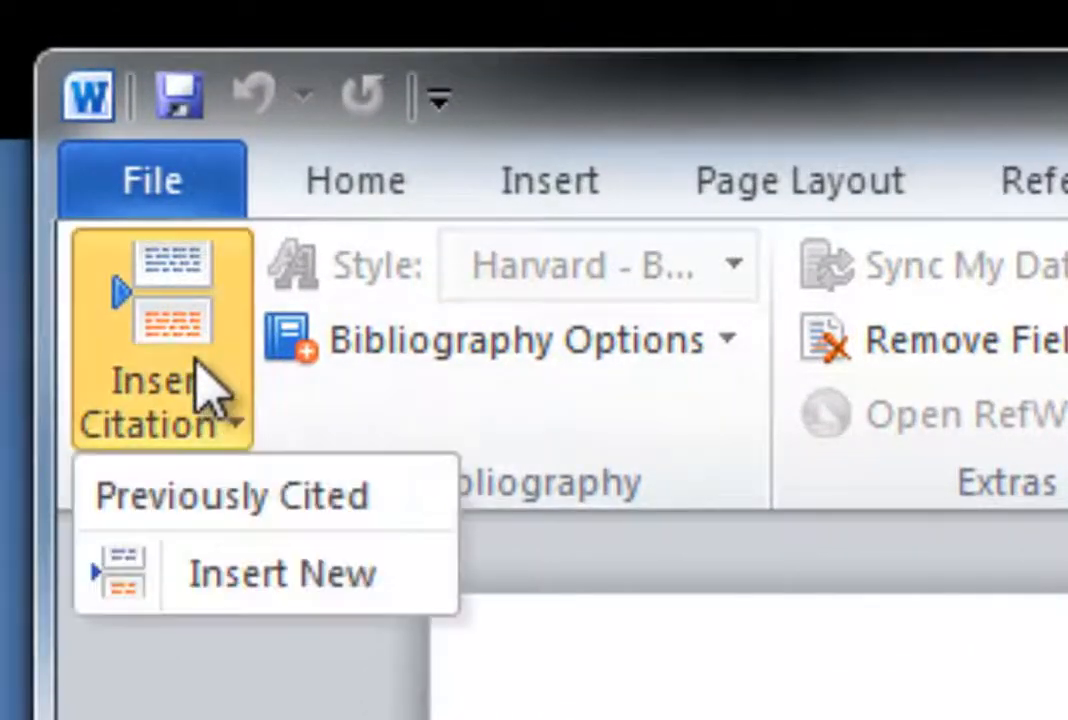
left_click(224, 588)
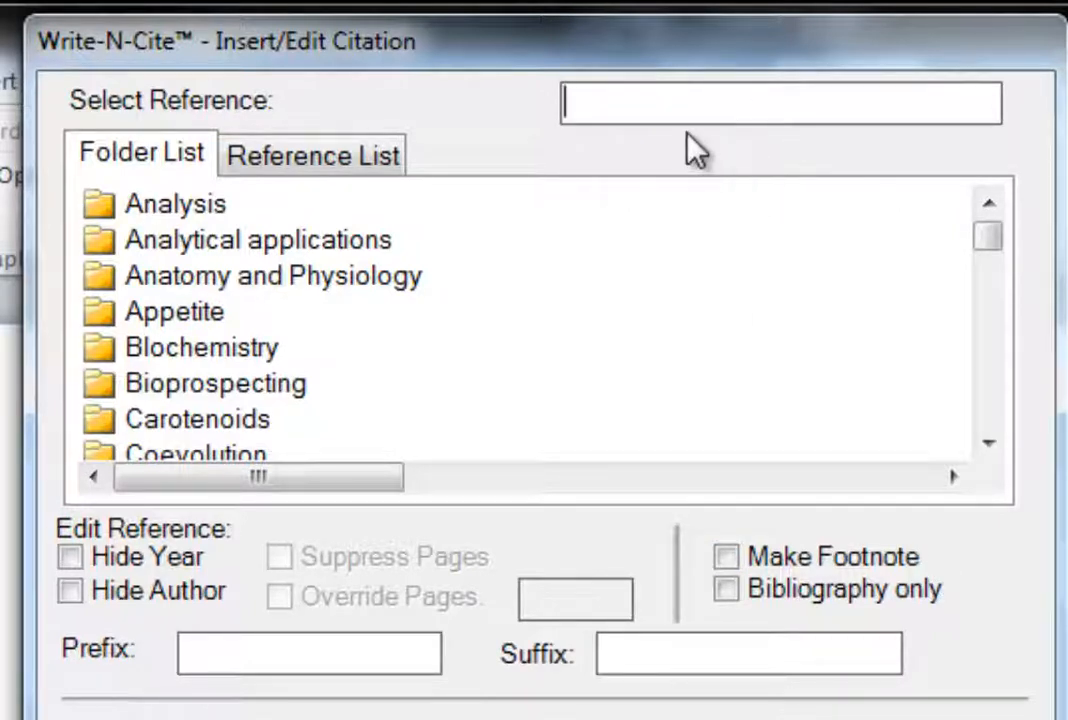
Step: Search the references for "probiotic" and insert the 2001 article on adaptation of bacteria to the intestinal niche as the citation
type("p")
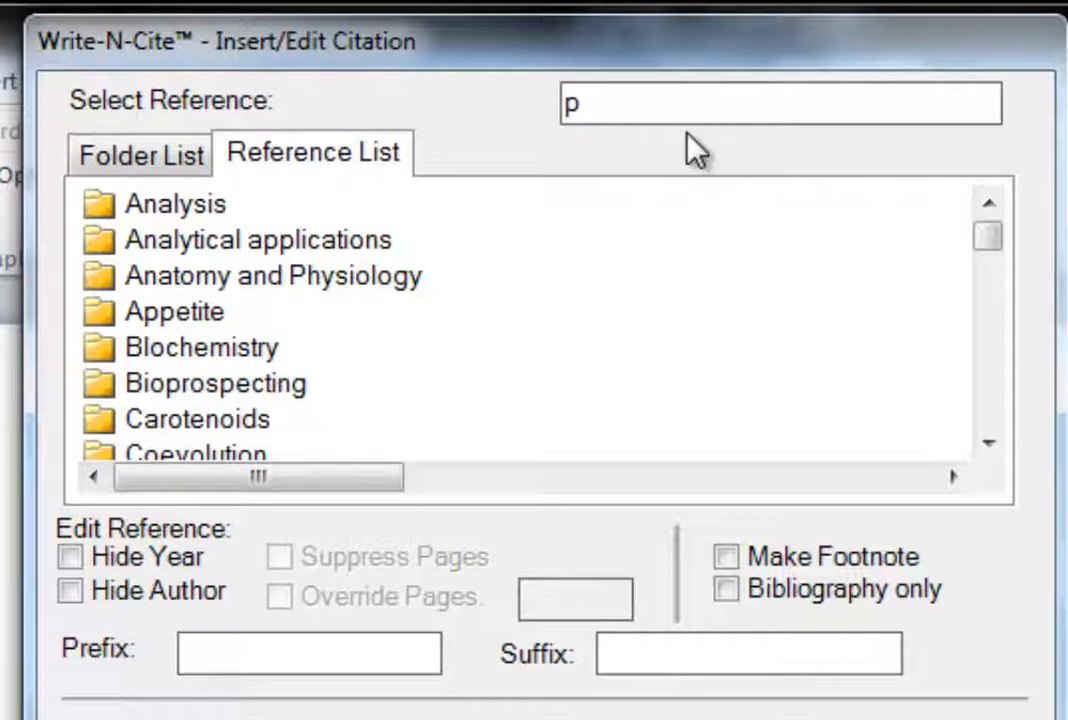
type("robitic")
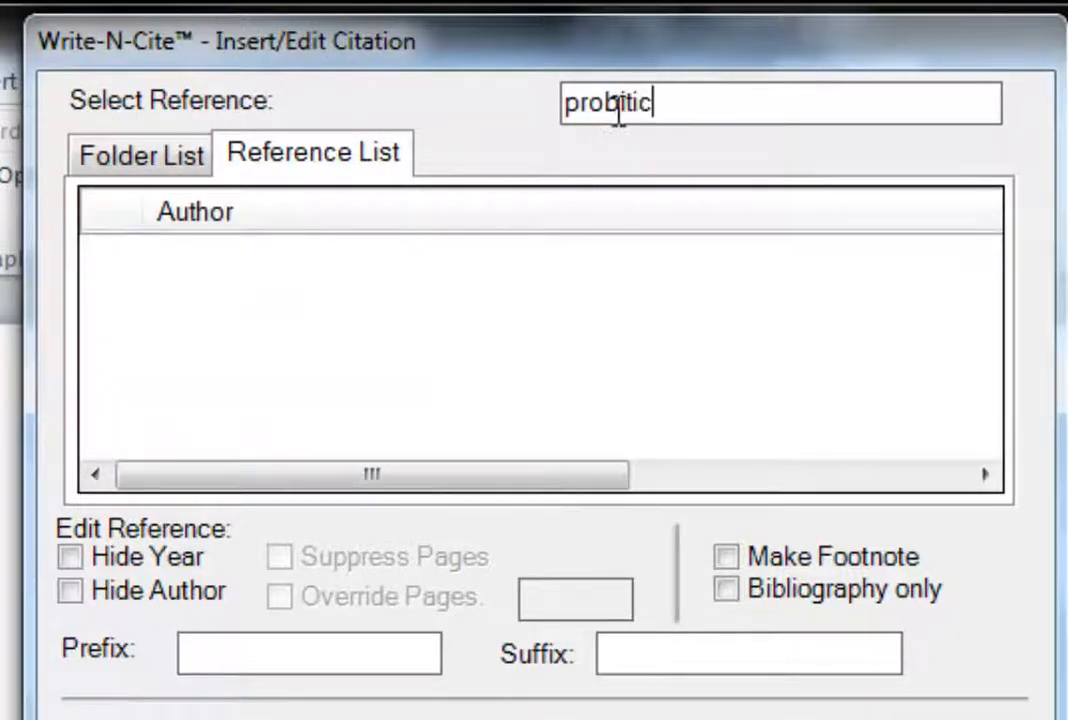
left_click_drag(618, 103, 720, 112)
type("iotic")
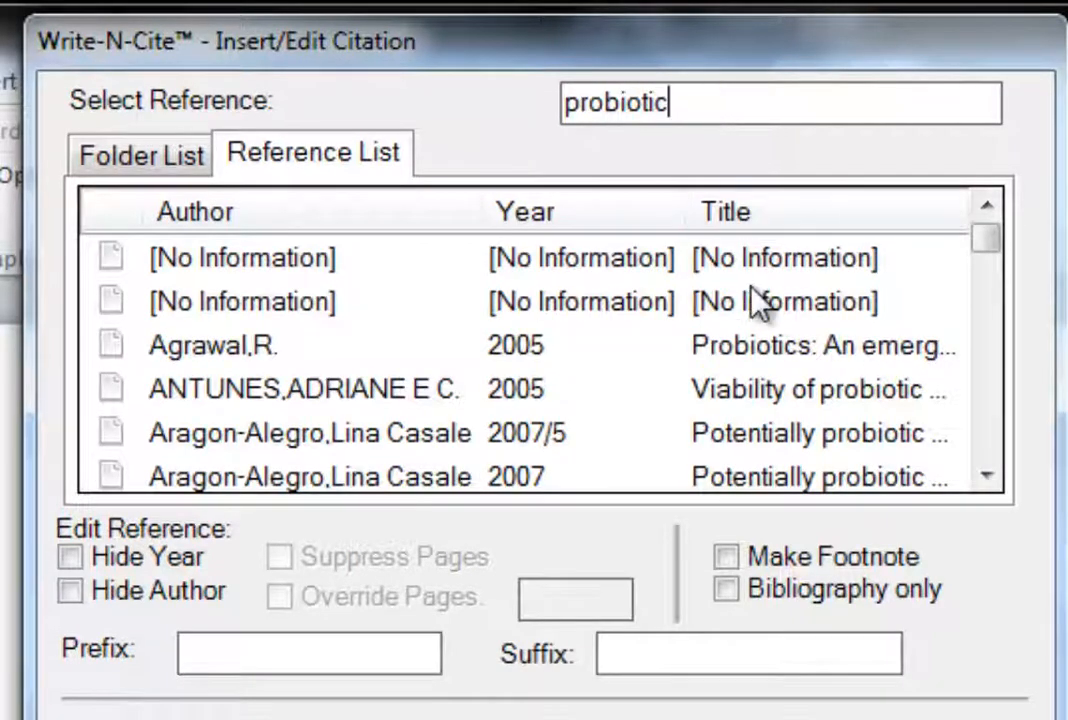
left_click_drag(987, 240, 997, 300)
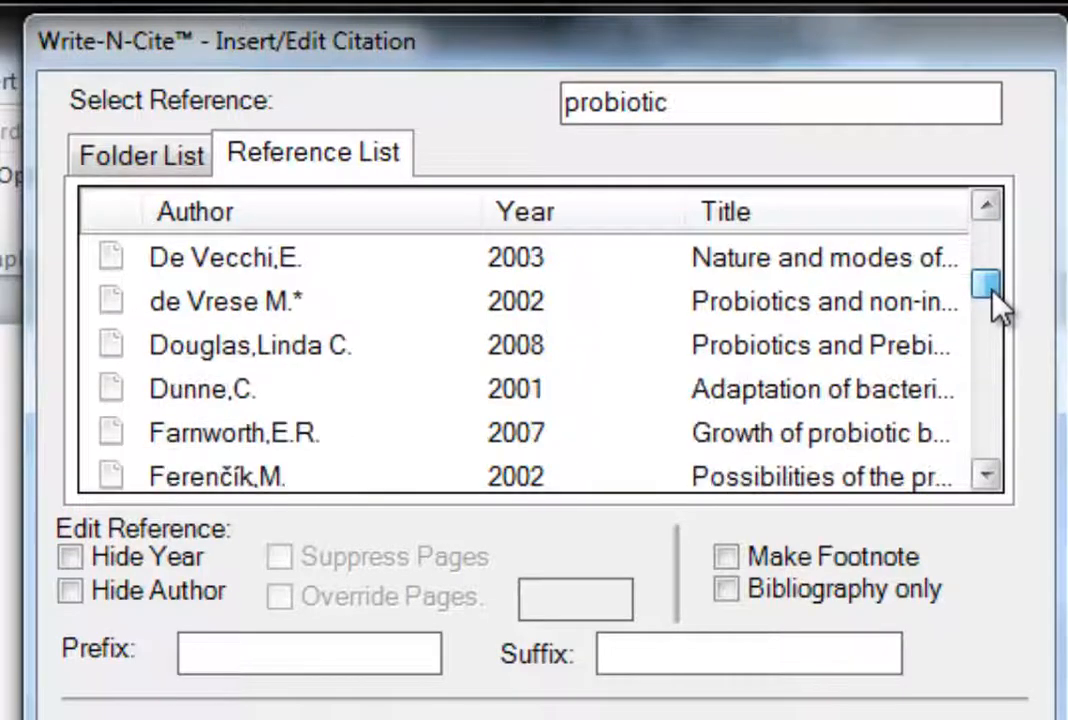
left_click(806, 394)
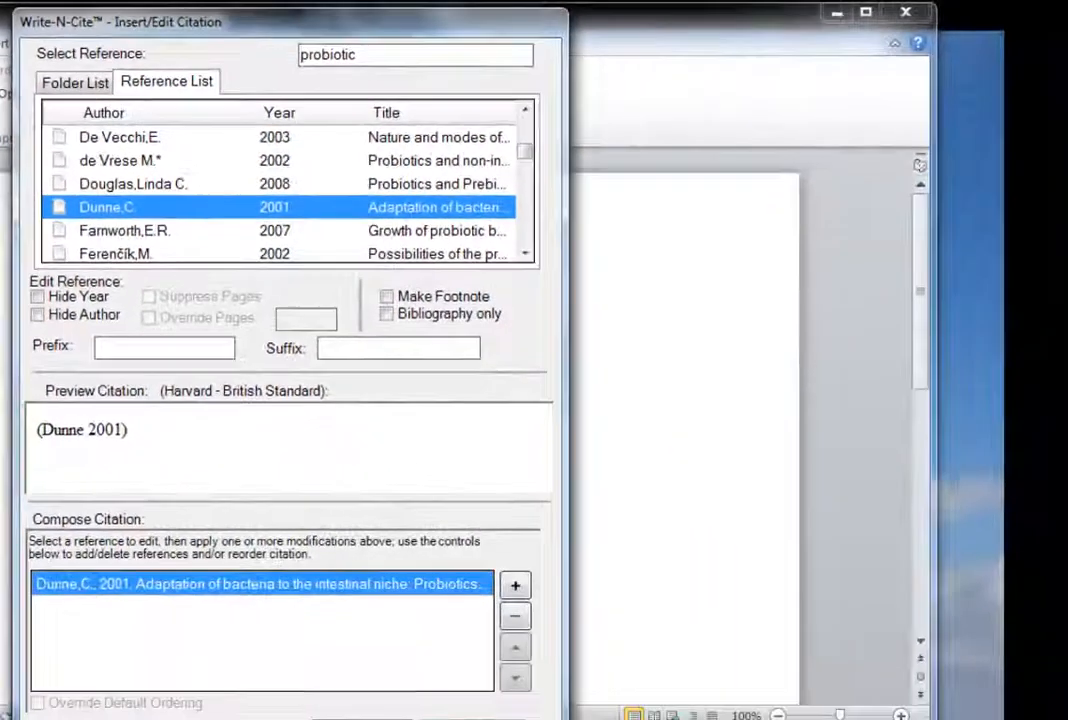
left_click(360, 717)
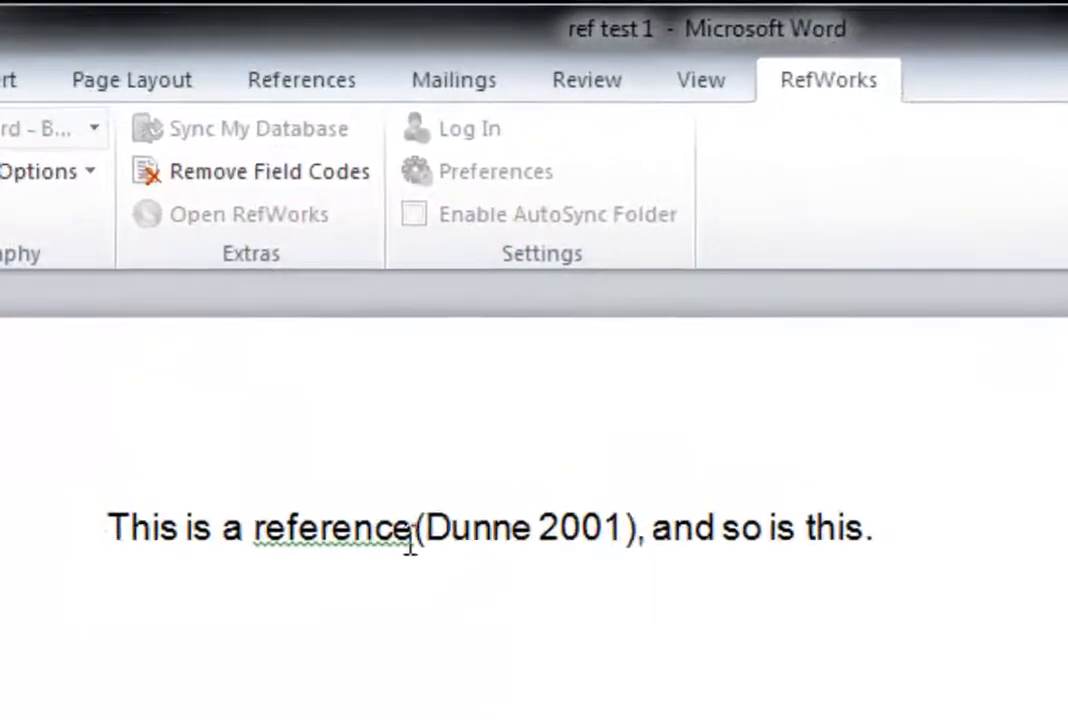
Step: Insert a new citation before the final full stop, using the 2011 article "Meat as a functional food with special reference to probiotic sausages"
left_click(865, 527)
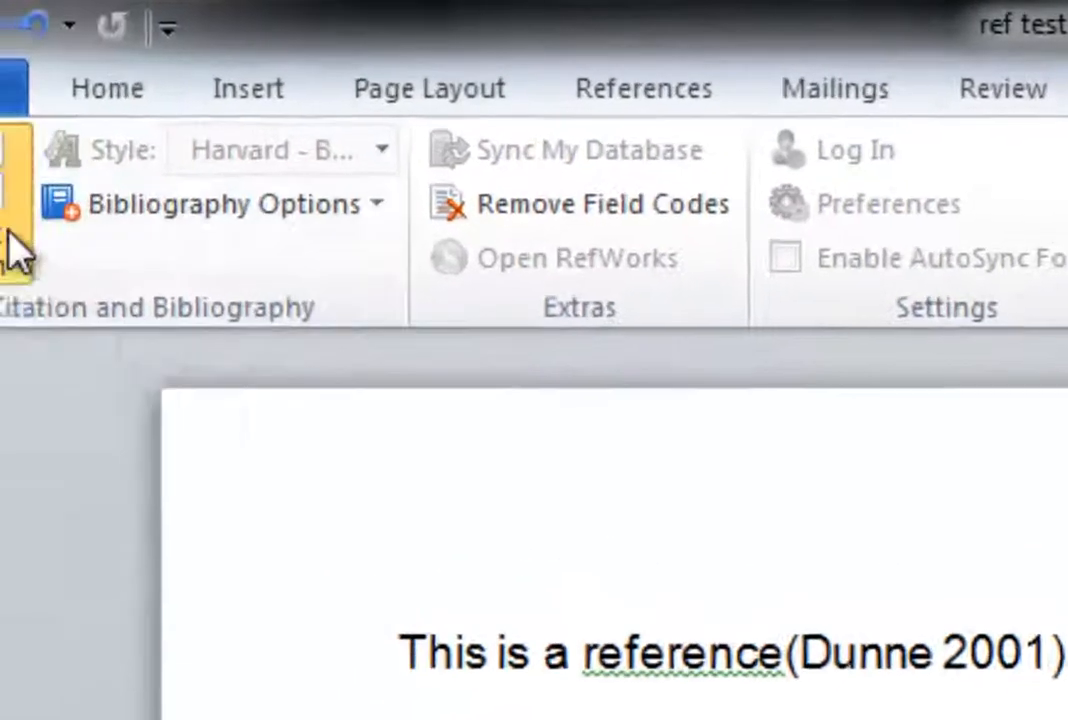
left_click(10, 235)
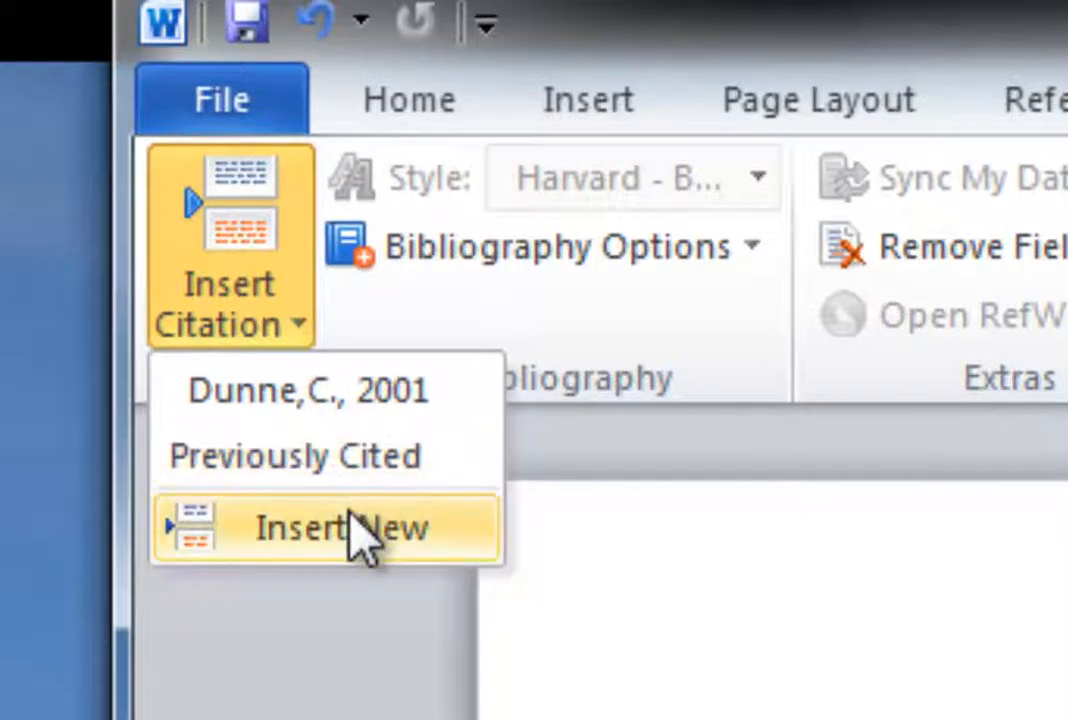
left_click(360, 530)
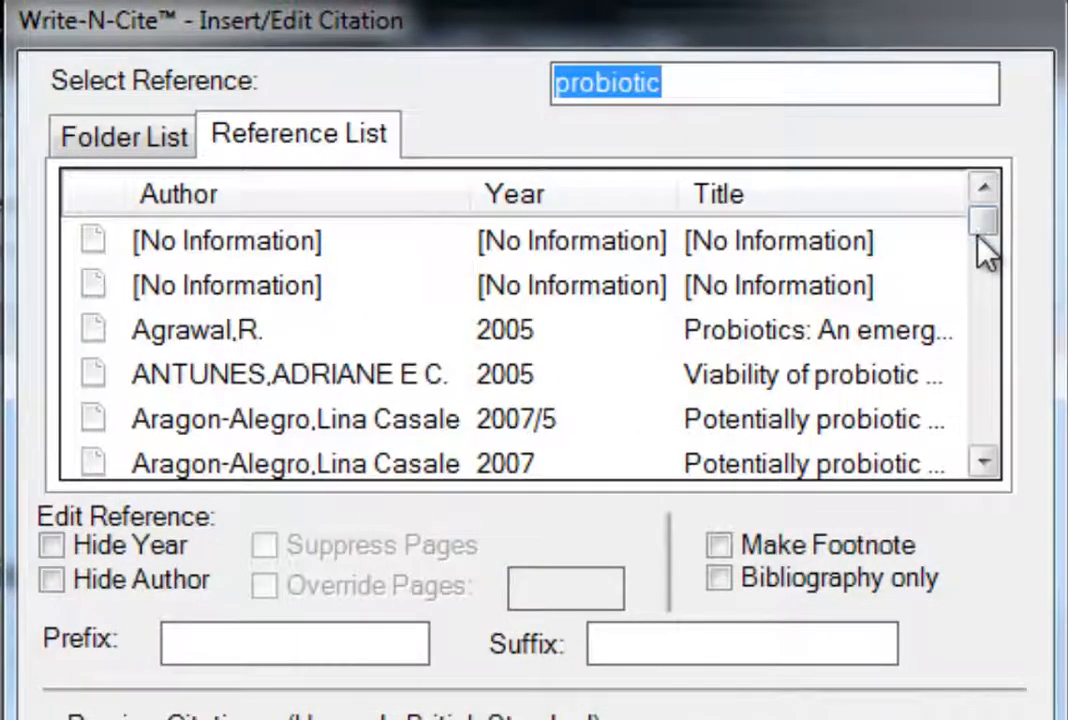
left_click_drag(977, 238, 981, 310)
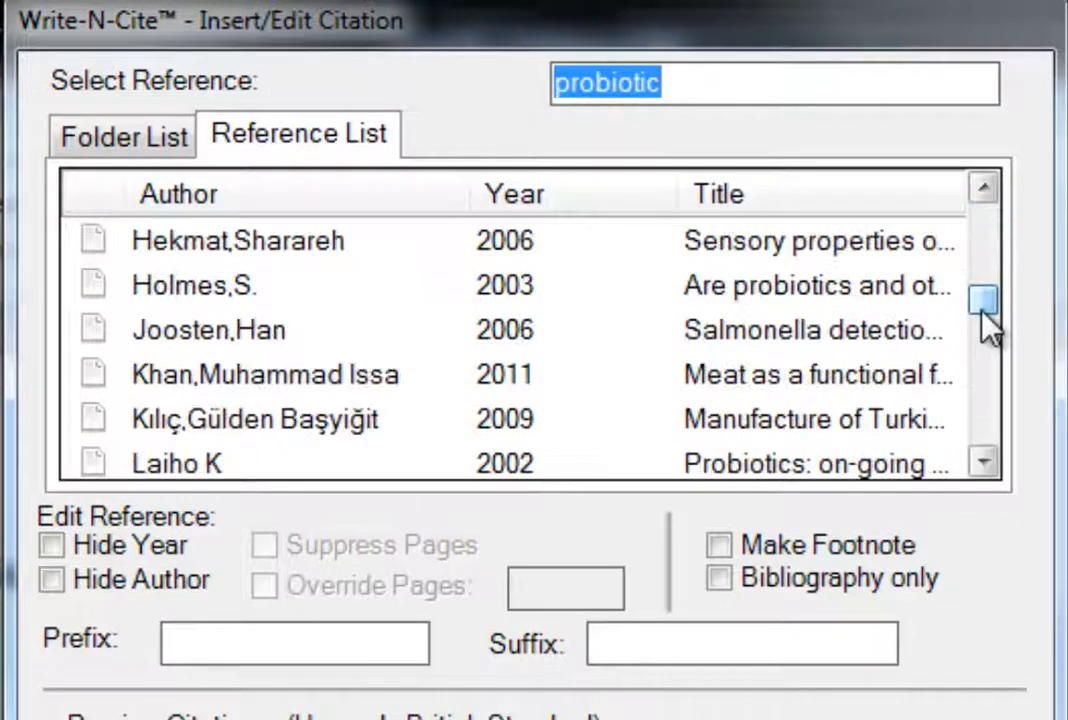
left_click(753, 381)
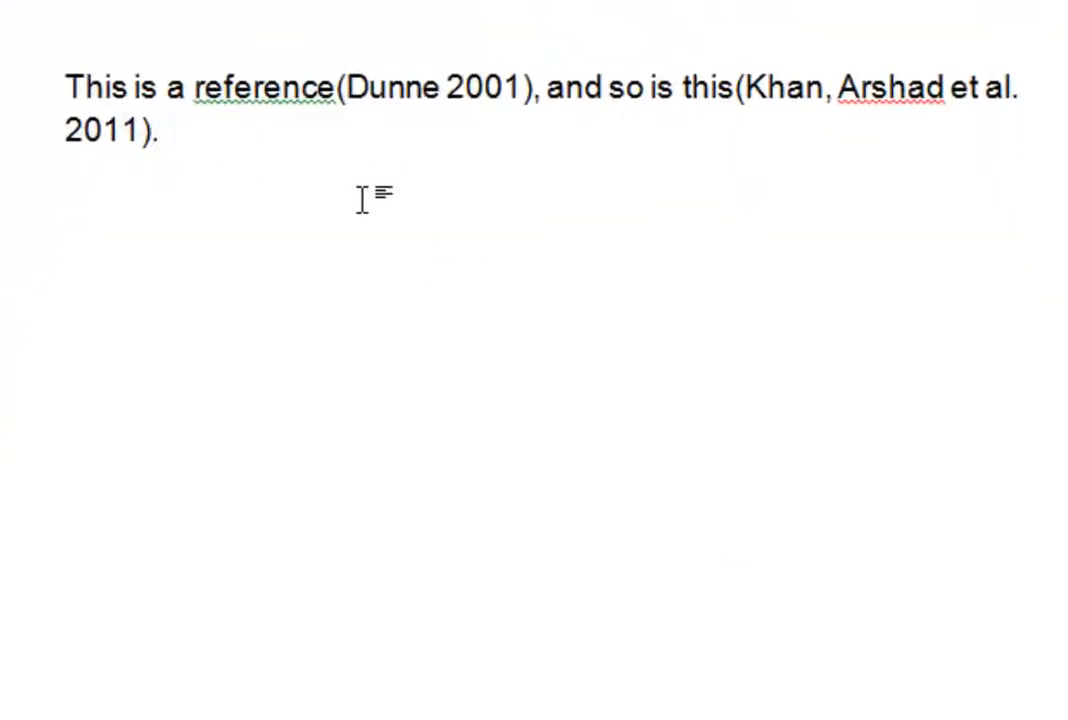
Step: Add two line breaks below the sentence and insert the Write-N-Cite bibliography there
key("Return")
key("Return")
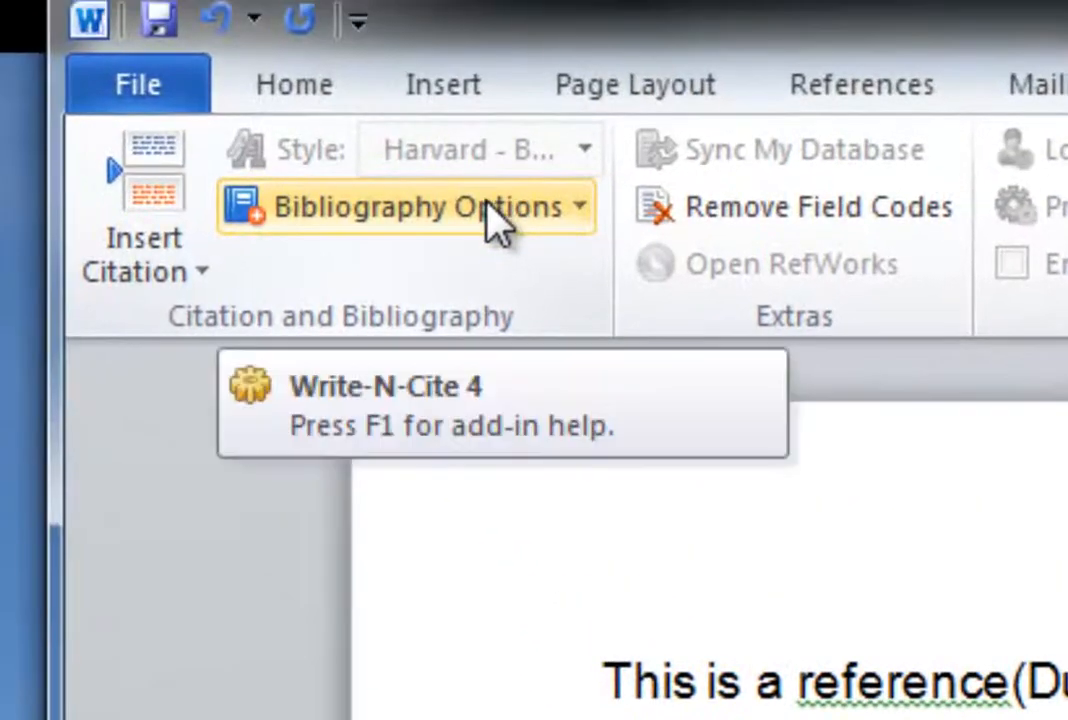
left_click(335, 80)
left_click(455, 280)
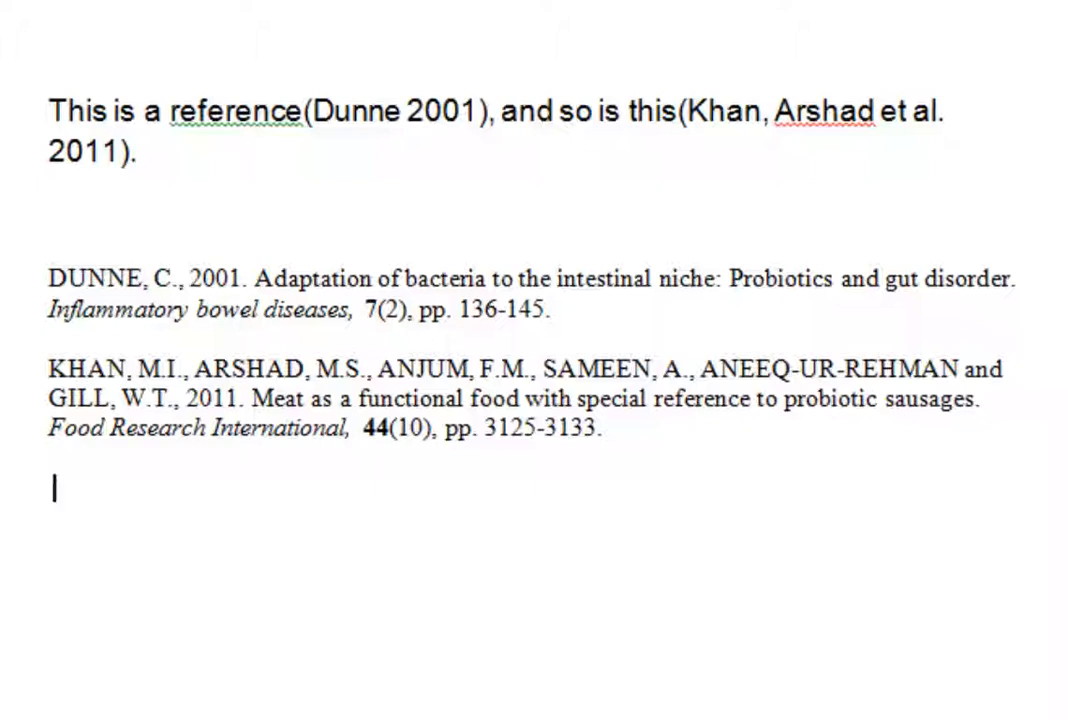
Step: Add a space before each of the two in-text citations, and return the cursor to below the bibliography
left_click(307, 105)
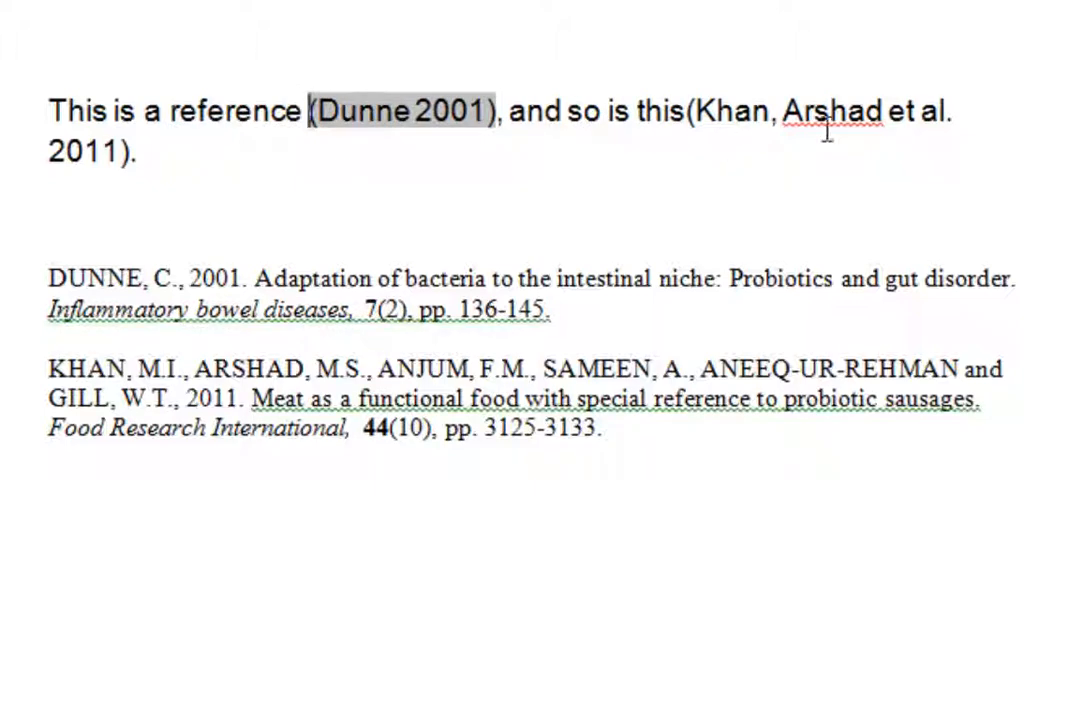
left_click(686, 110)
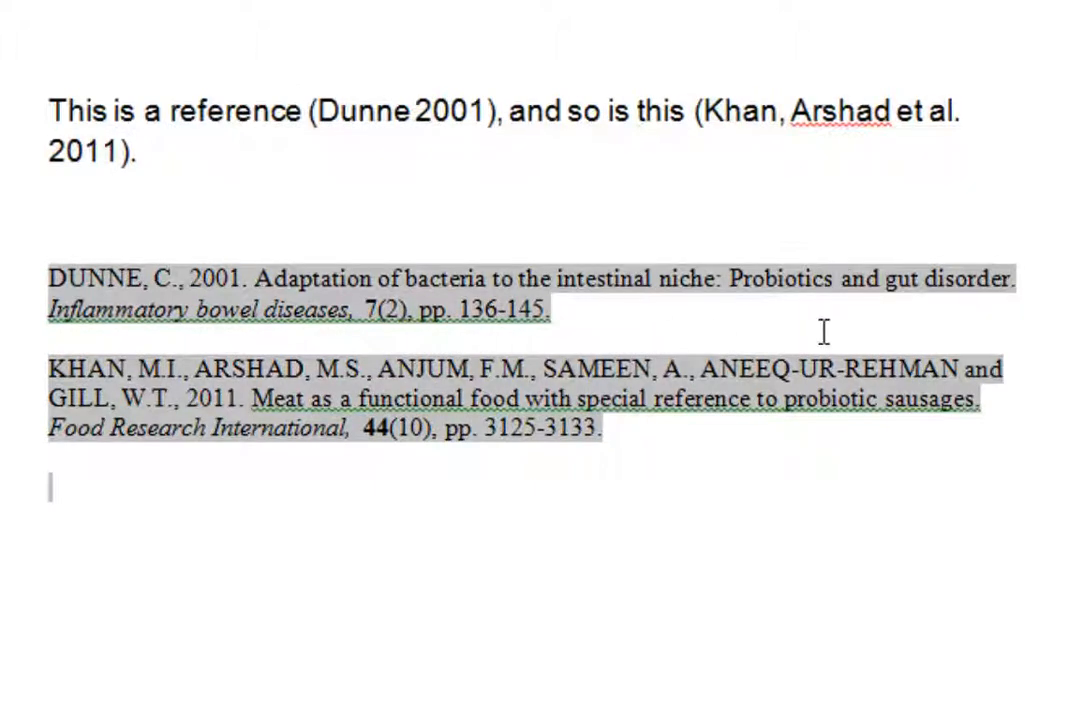
left_click(757, 530)
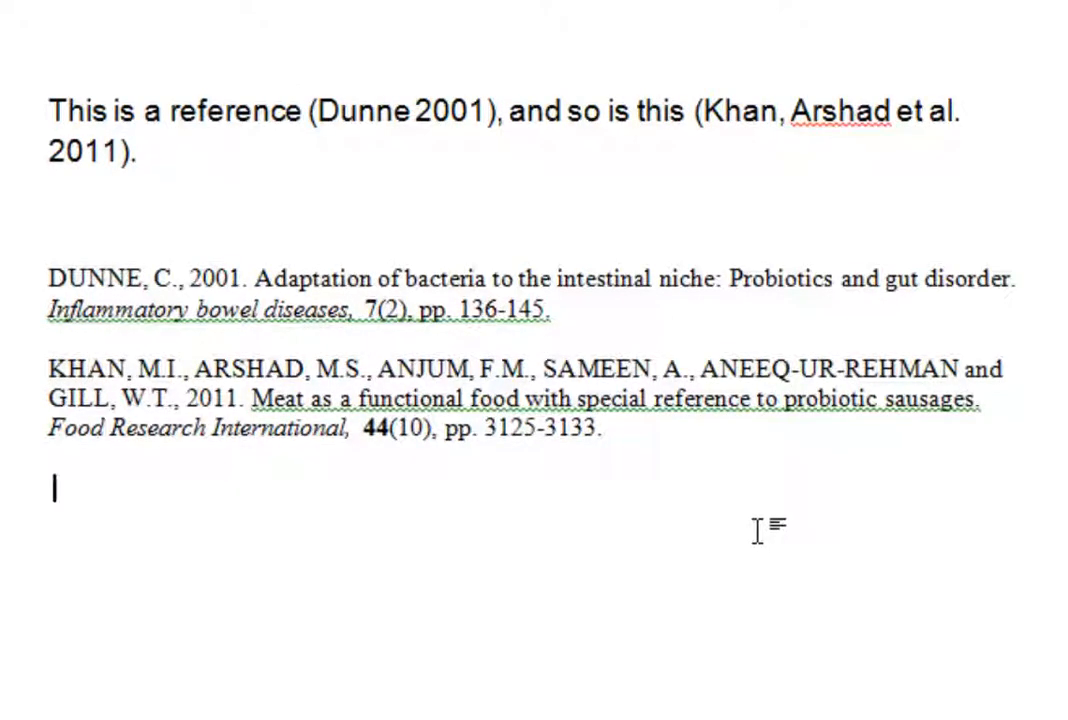